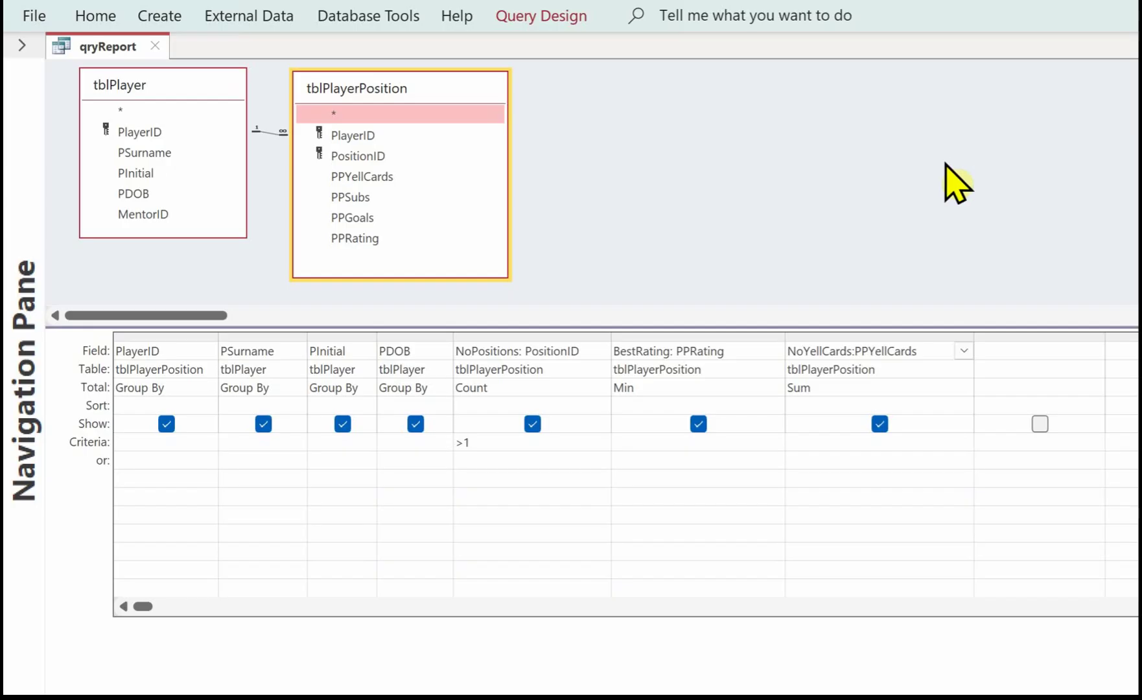
- Close the qryReport query design and start the Report Wizard
{"action": "key", "text": "ctrl+w"}
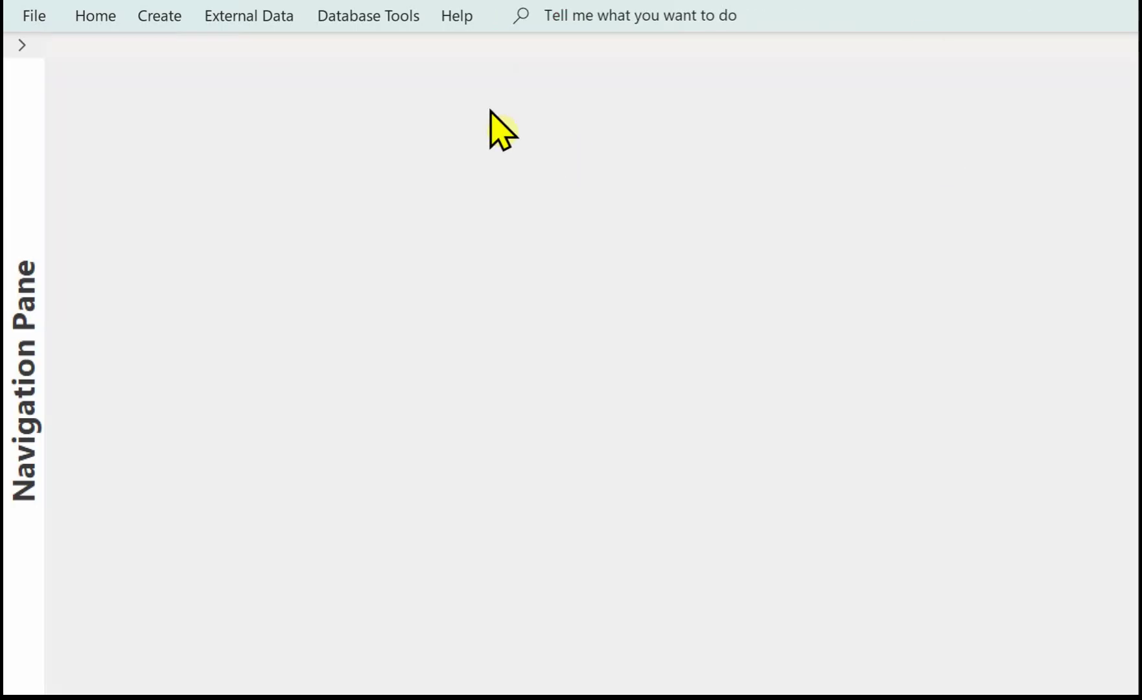
{"action": "left_click", "coordinate": [163, 12]}
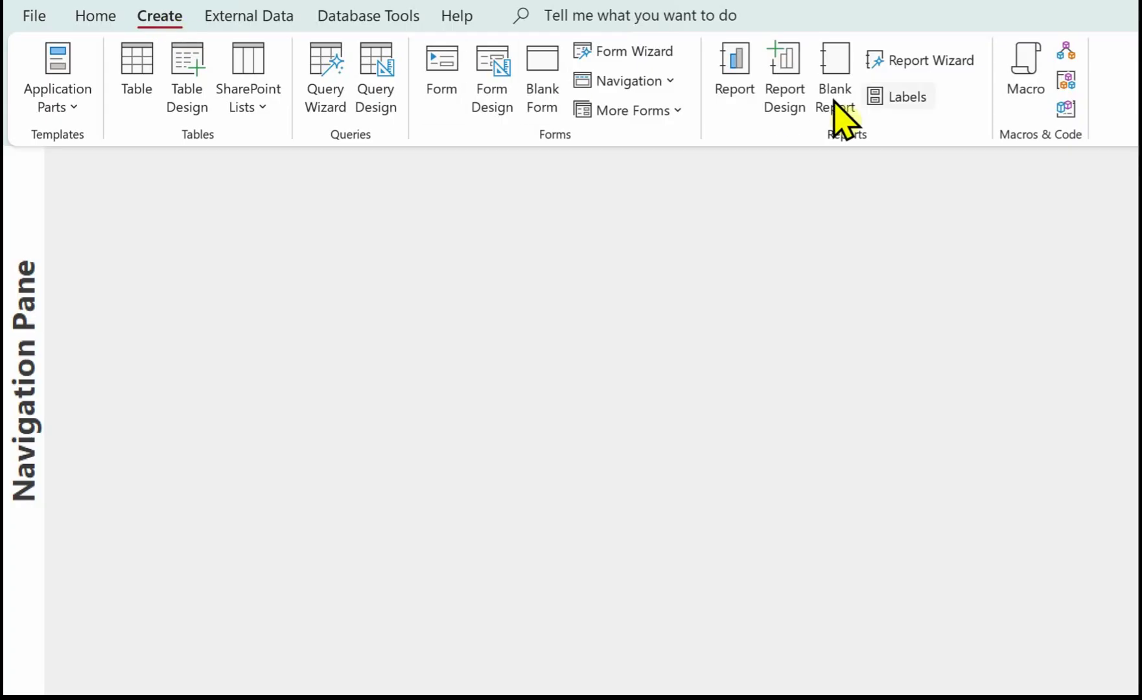
{"action": "left_click", "coordinate": [926, 61]}
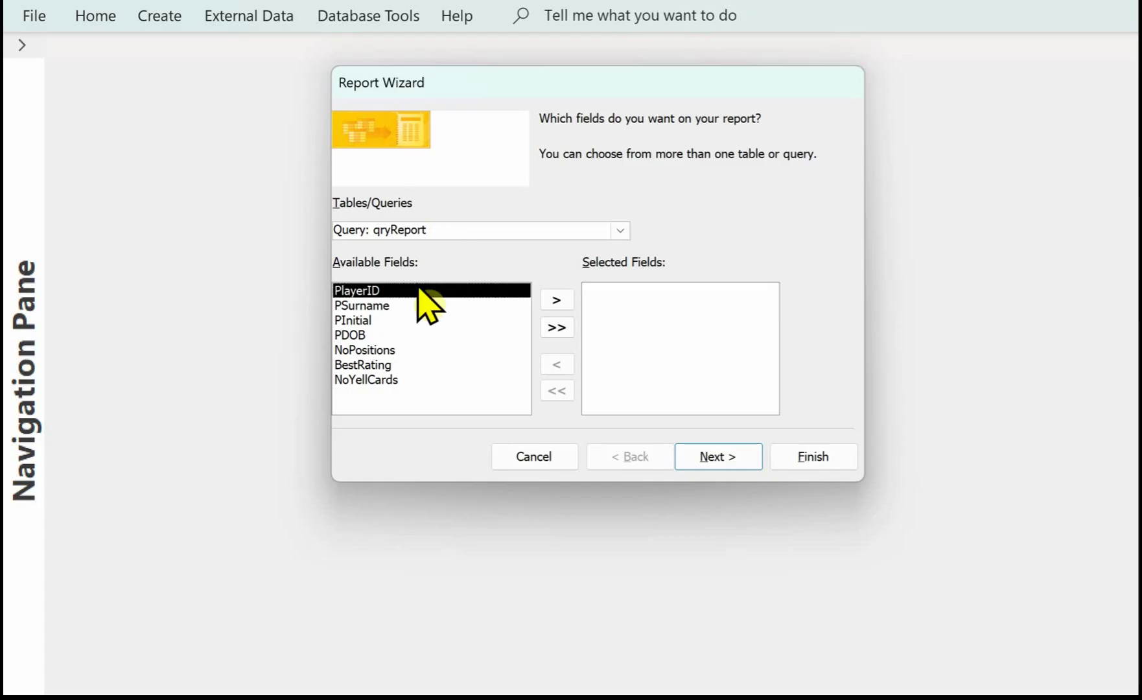
- Include every qryReport field except PlayerID in the report and leave it without grouping levels
{"action": "left_click", "coordinate": [559, 328]}
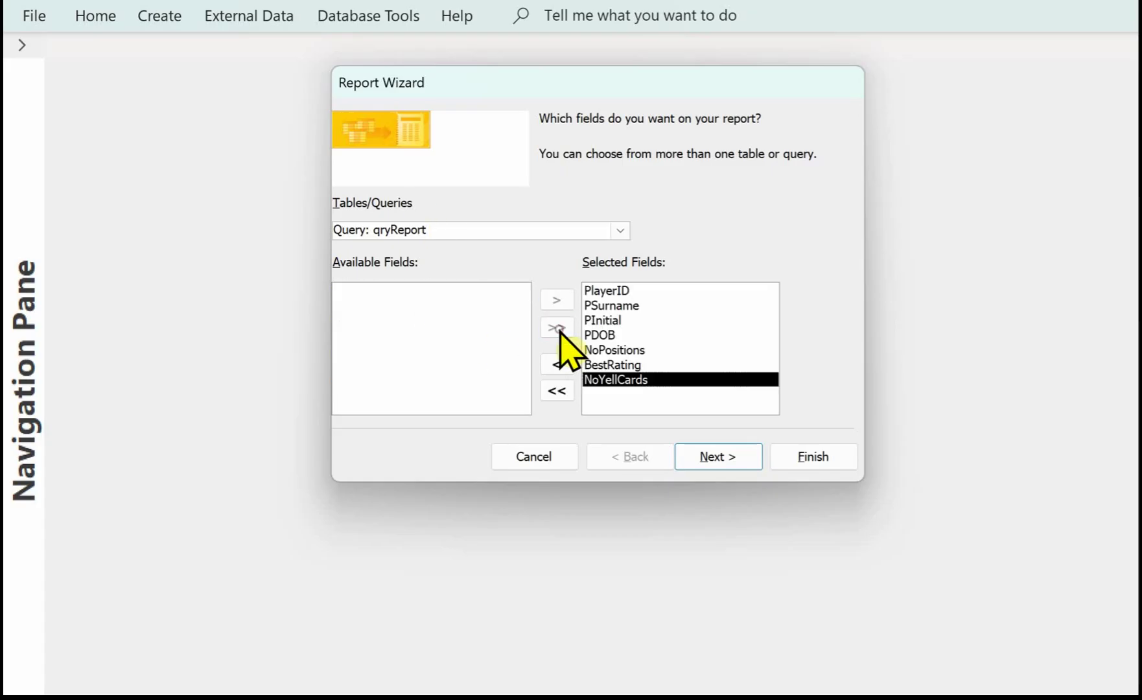
{"action": "left_click", "coordinate": [620, 291]}
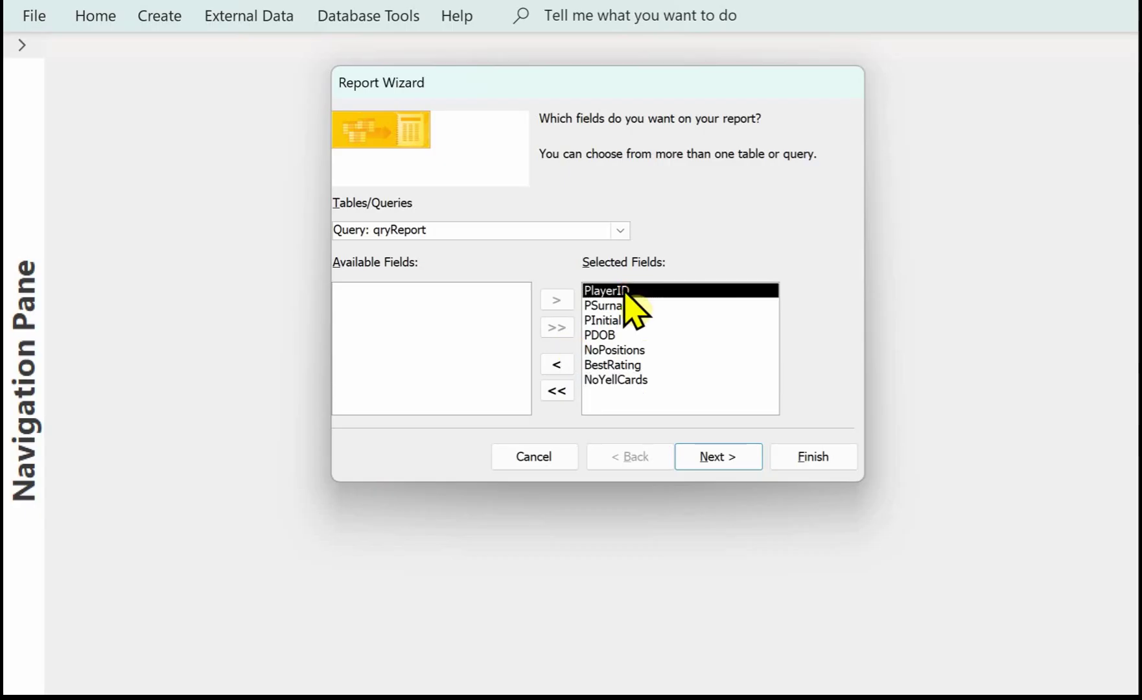
{"action": "left_click", "coordinate": [556, 364]}
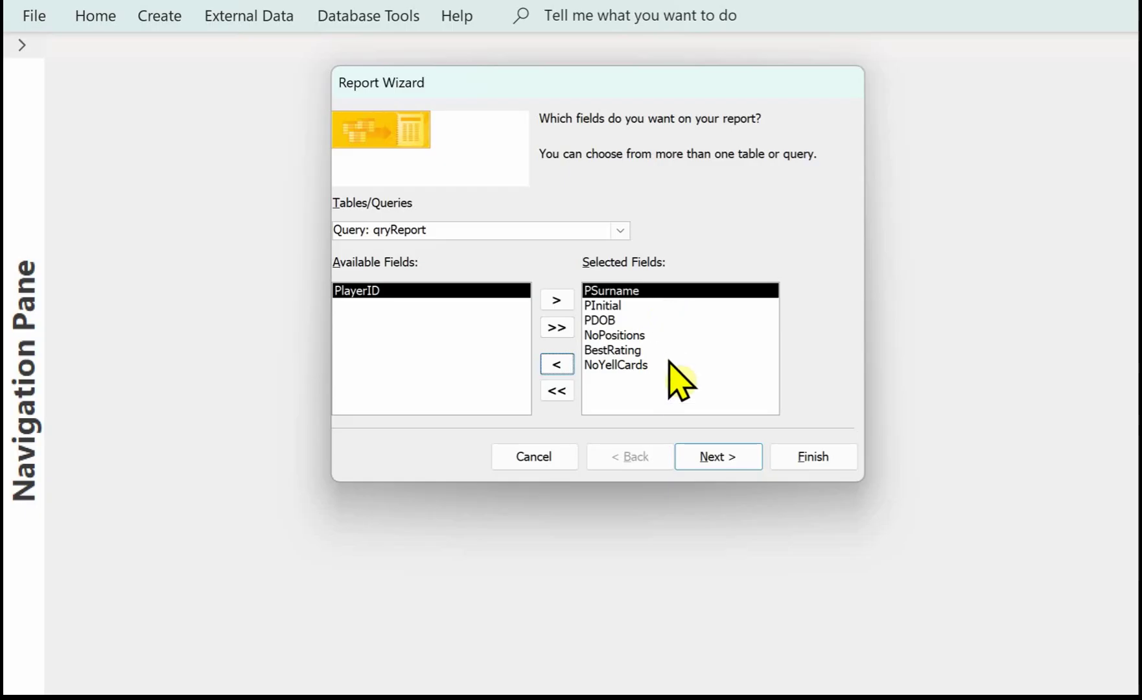
{"action": "left_click", "coordinate": [708, 456]}
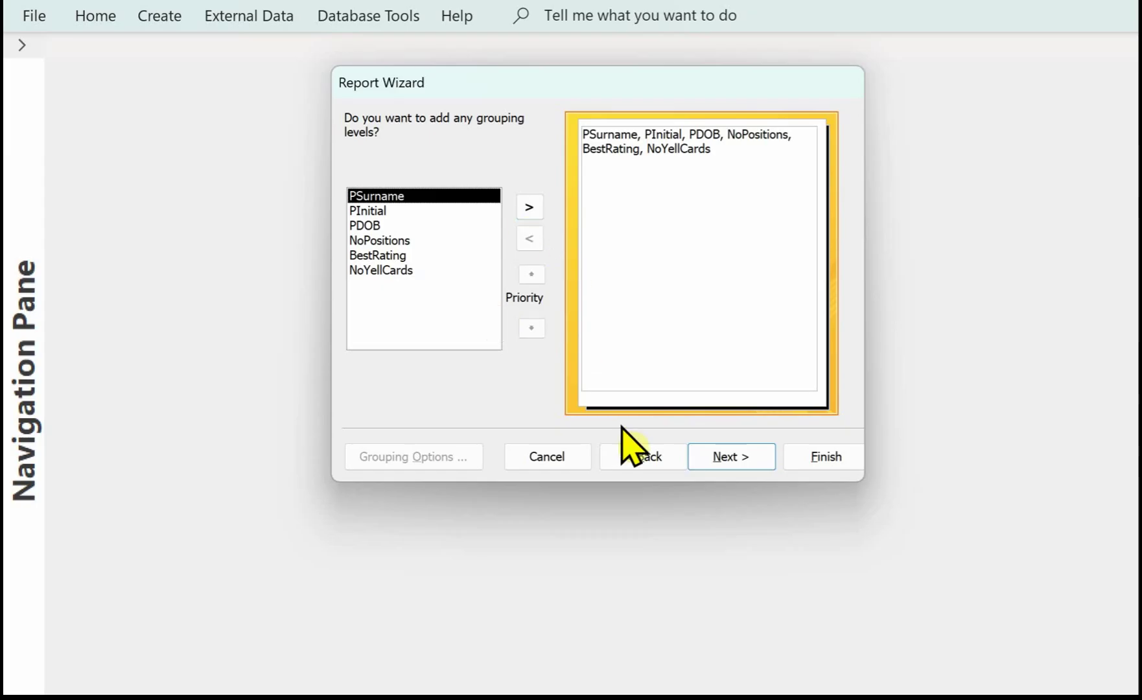
{"action": "left_click", "coordinate": [726, 456]}
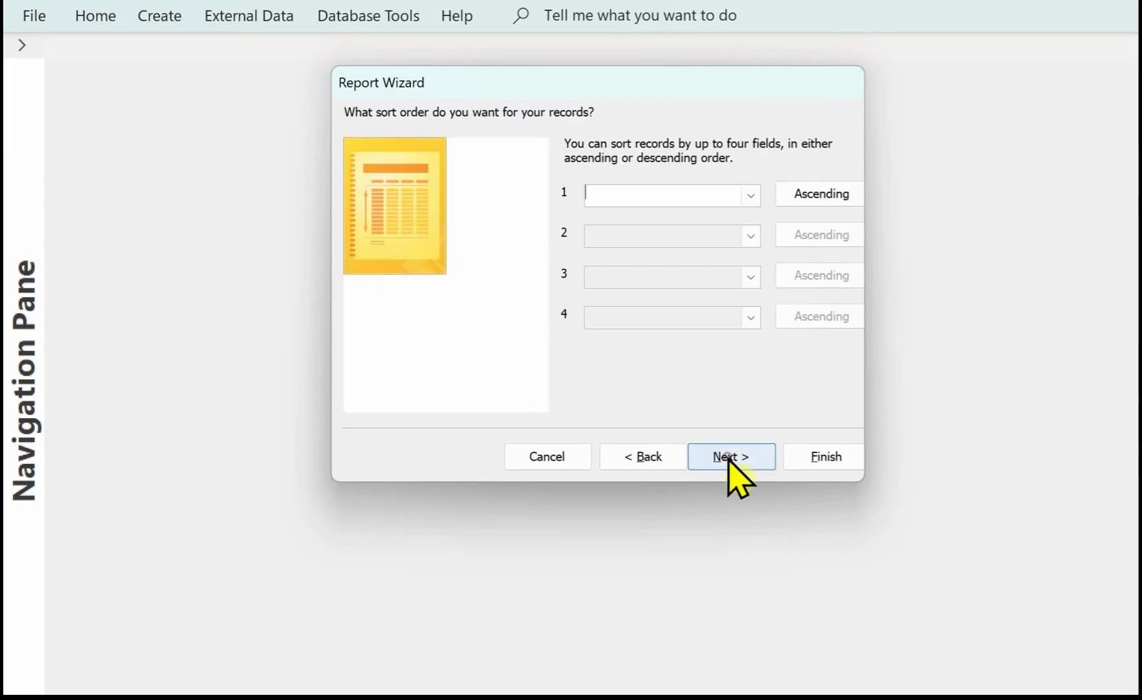
- Choose one ascending sort field for the records and keep the tabular layout in portrait orientation
{"action": "left_click", "coordinate": [749, 197]}
{"action": "left_click", "coordinate": [642, 231]}
{"action": "left_click", "coordinate": [727, 456]}
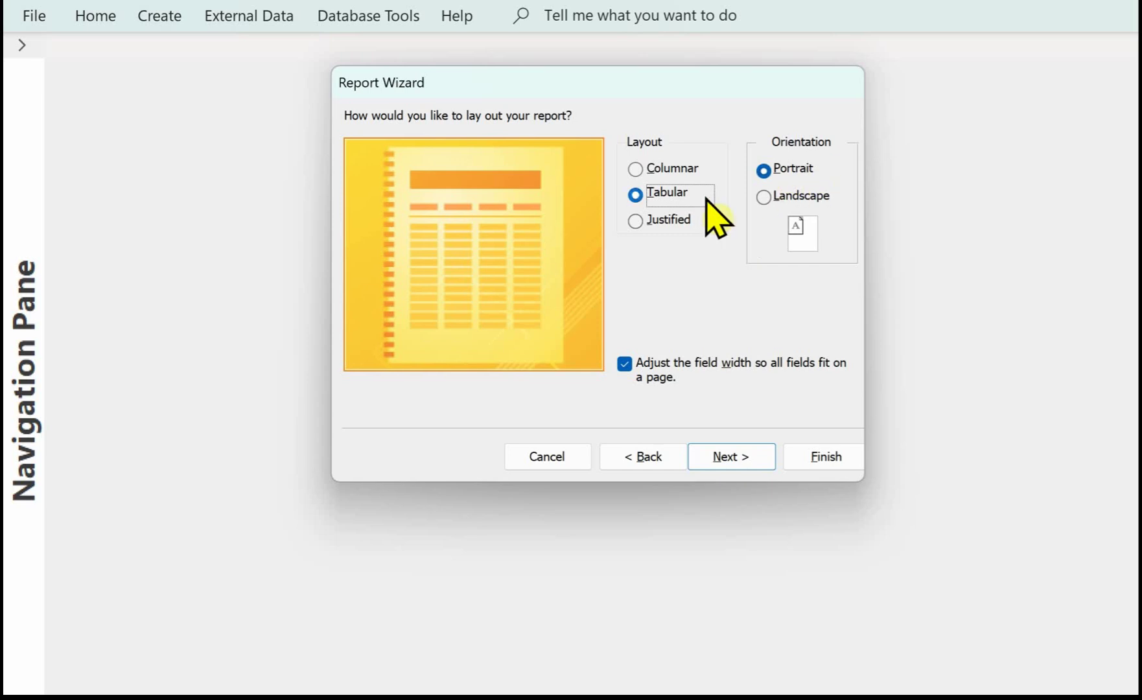
{"action": "left_click", "coordinate": [725, 455]}
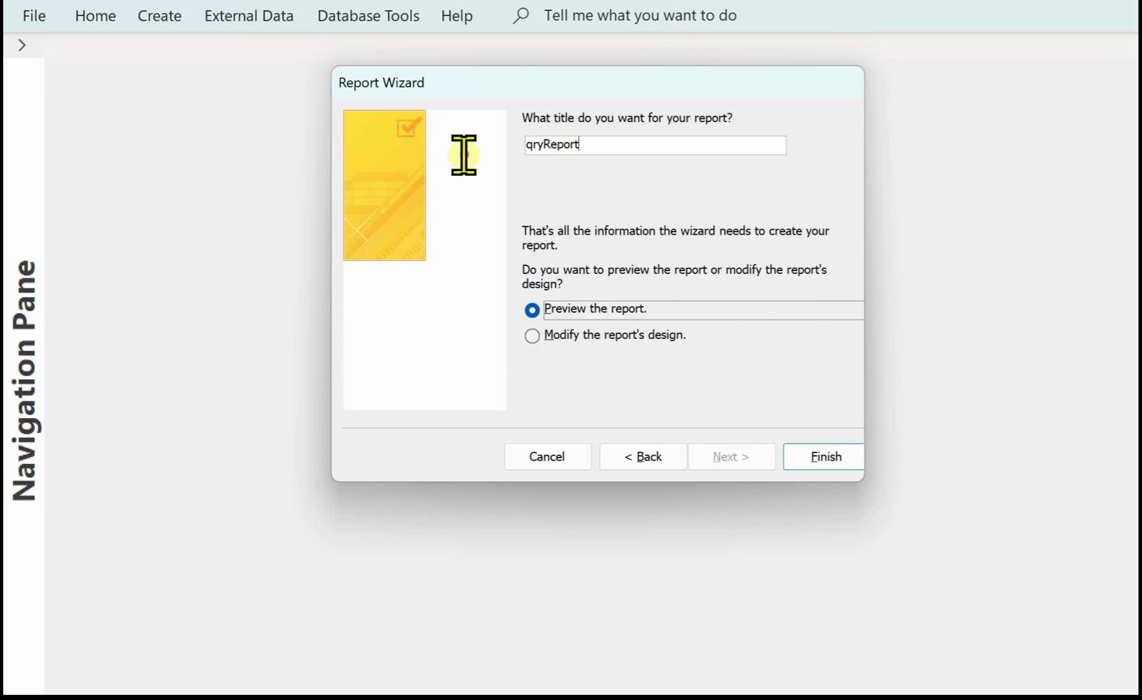
- Title the report rptPlayerStats1 and finish the wizard with a preview
{"action": "key", "text": "BackSpace"}
{"action": "key", "text": "BackSpace"}
{"action": "key", "text": "BackSpace"}
{"action": "key", "text": "BackSpace"}
{"action": "key", "text": "BackSpace"}
{"action": "key", "text": "BackSpace"}
{"action": "key", "text": "BackSpace"}
{"action": "key", "text": "BackSpace"}
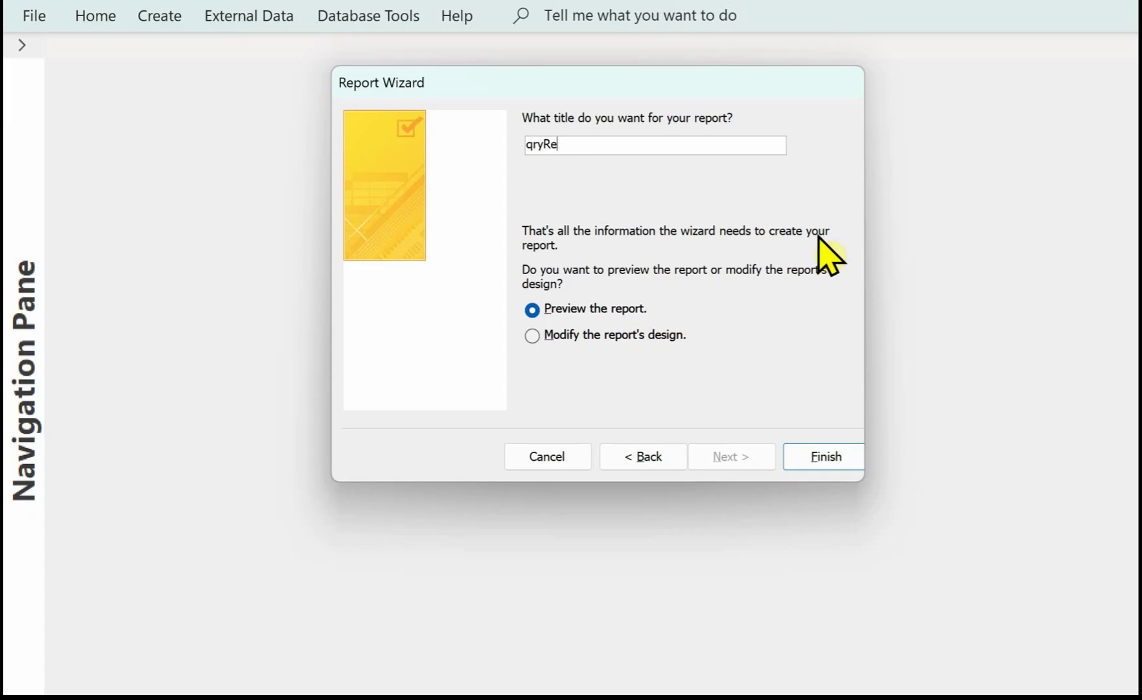
{"action": "type", "text": "rptPlayerStats"}
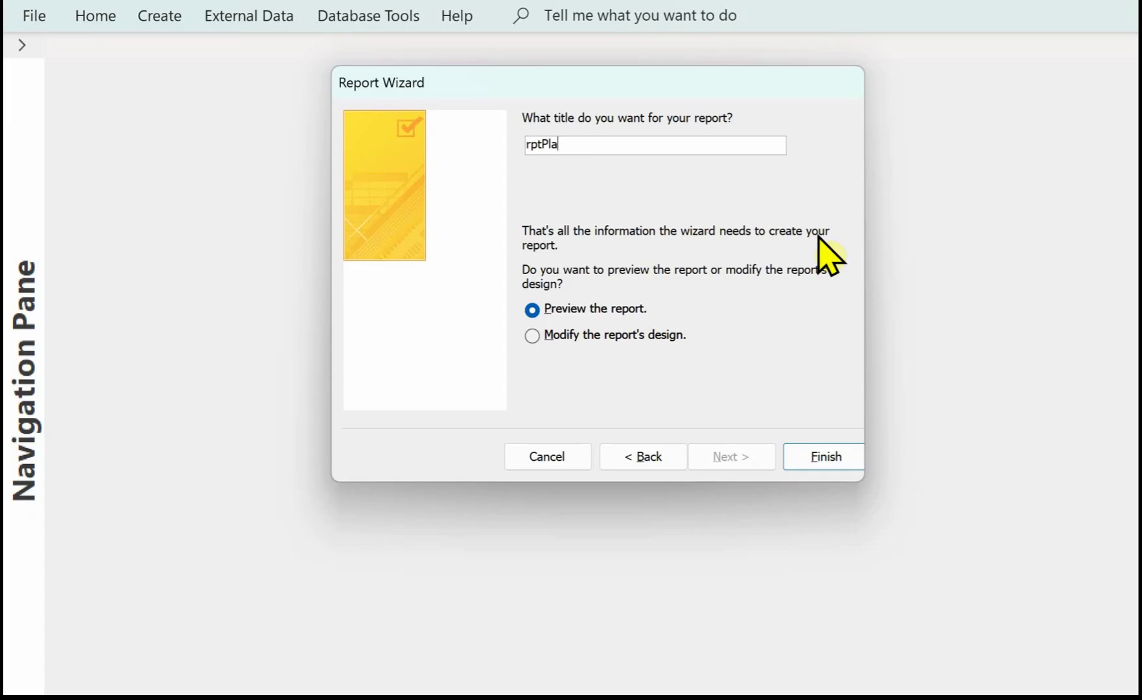
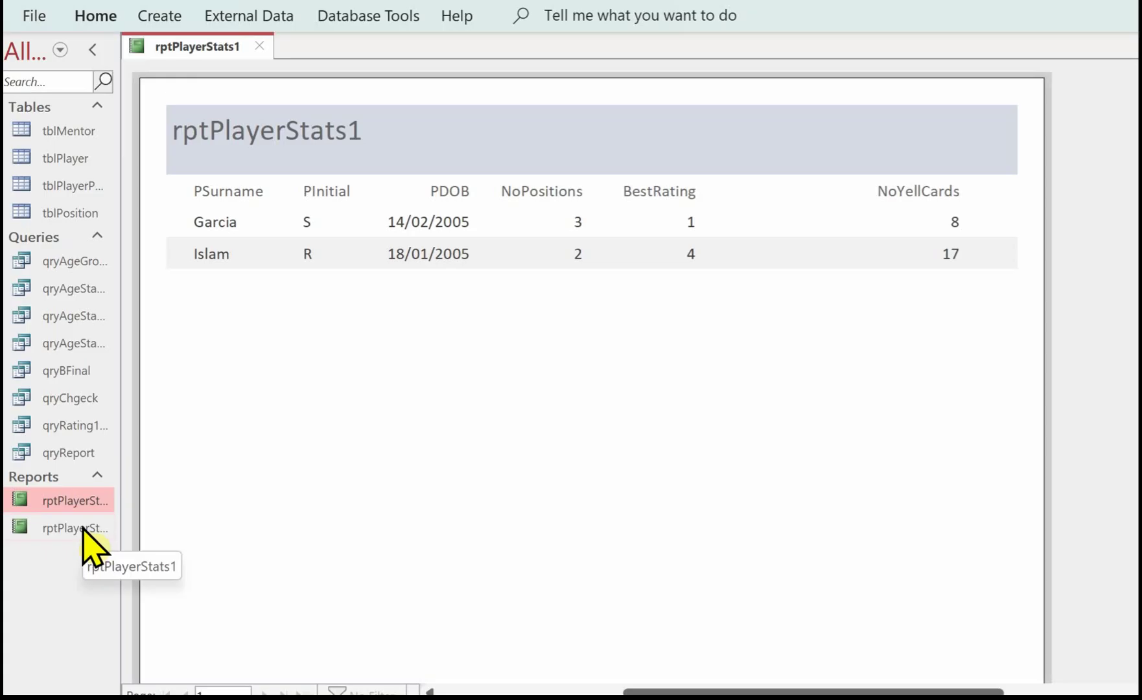
- Switch rptPlayerStats1 from its preview to design and change the header title to "Player Statistics - Multiple Positions"
{"action": "double_click", "coordinate": [73, 503]}
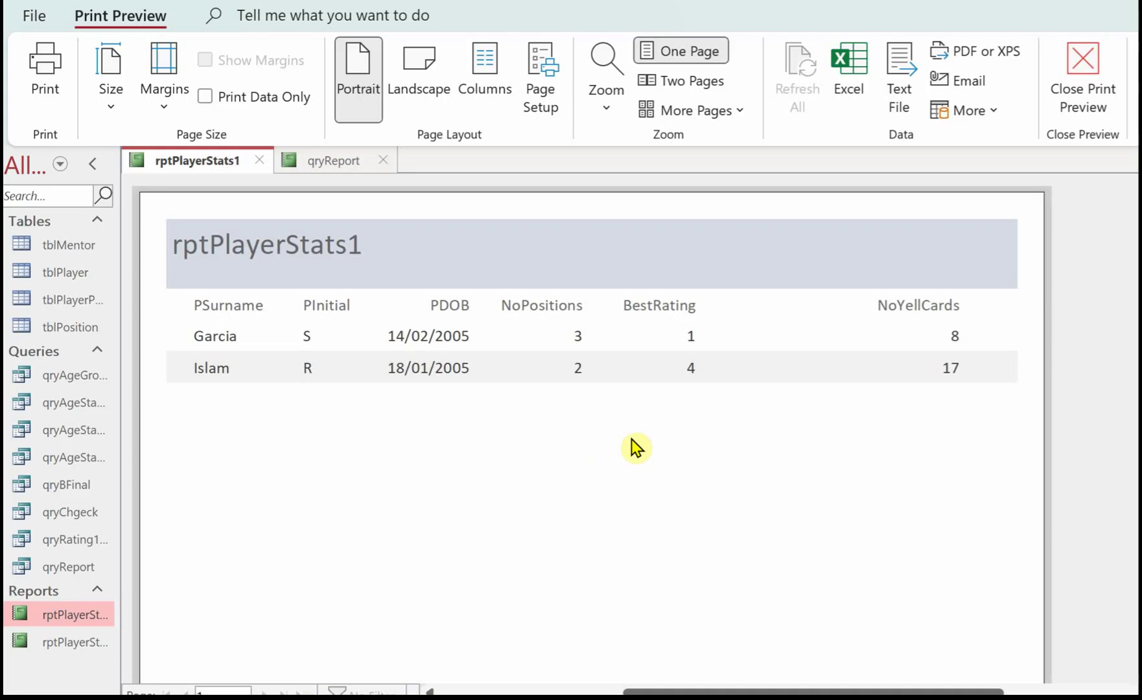
{"action": "left_click", "coordinate": [1079, 91]}
{"action": "left_click", "coordinate": [300, 127]}
{"action": "left_click_drag", "start_coordinate": [340, 129], "coordinate": [154, 130]}
{"action": "type", "text": "Player"}
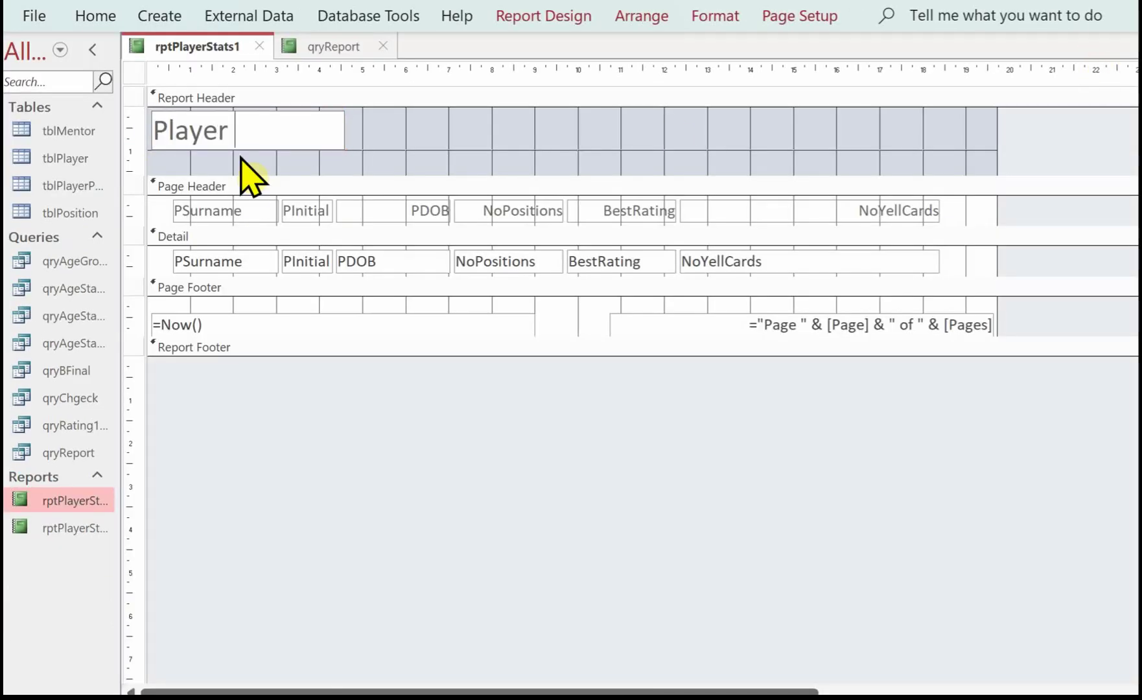
{"action": "type", "text": " Statistics - Mulitple Positions"}
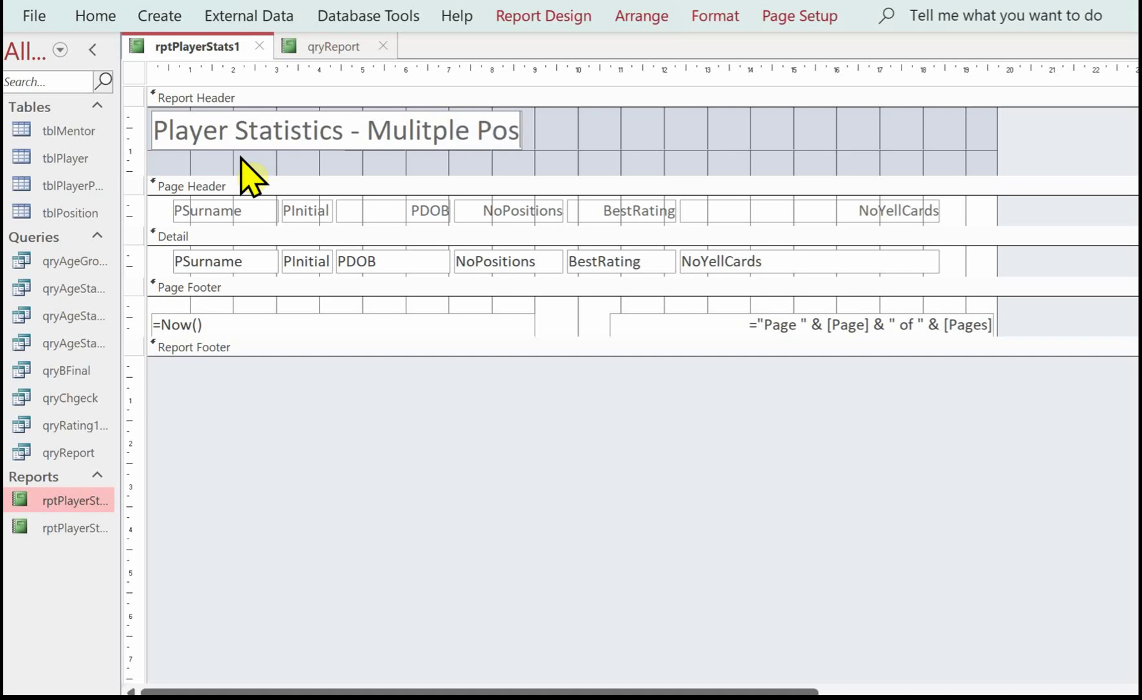
{"action": "left_click", "coordinate": [415, 130]}
{"action": "key", "text": "BackSpace"}
{"action": "type", "text": "itions"}
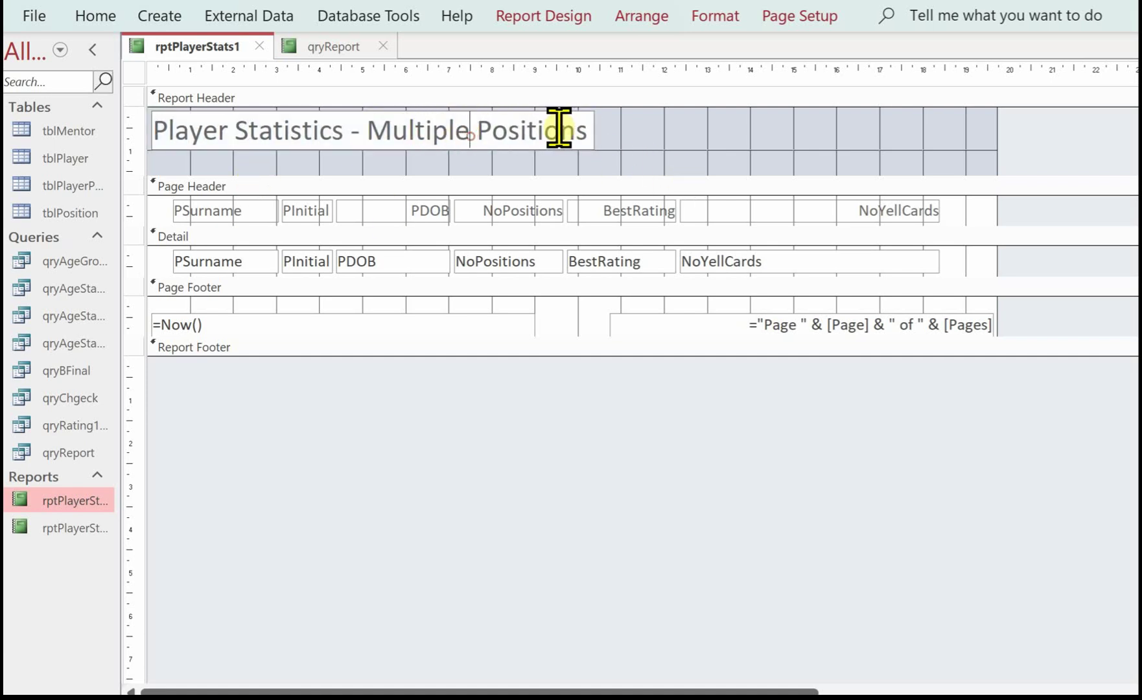
- Widen the title label across the full report header and make its text bold and centred
{"action": "key", "text": "Return"}
{"action": "left_click_drag", "start_coordinate": [596, 130], "coordinate": [982, 130]}
{"action": "left_click", "coordinate": [713, 16]}
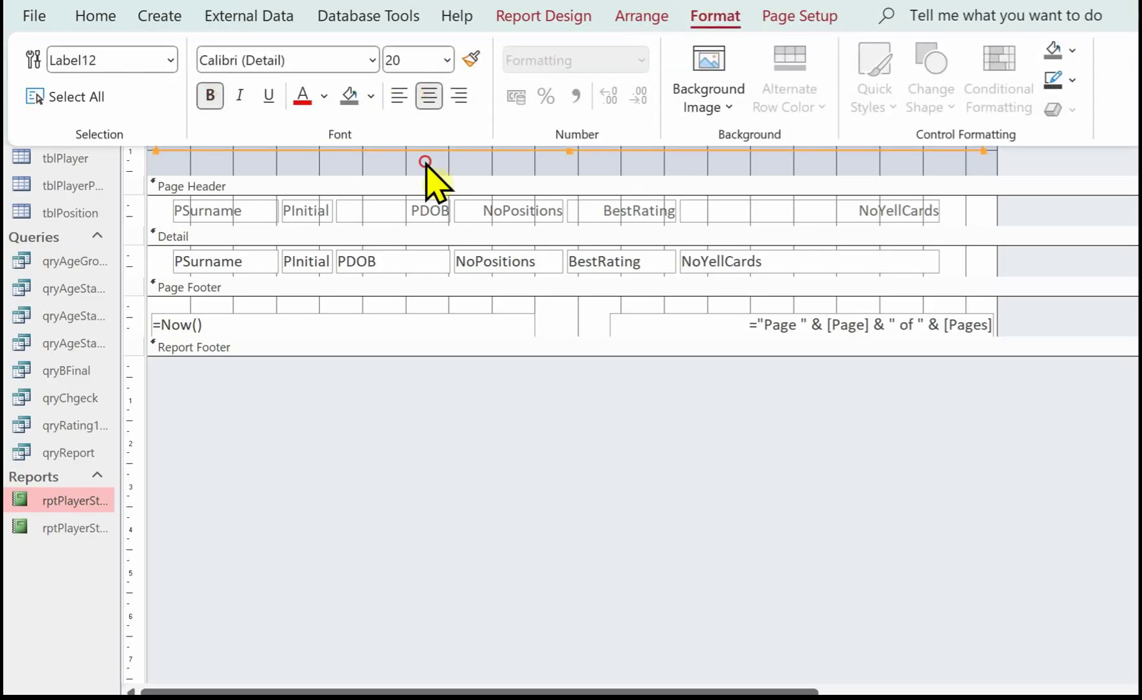
- Set the report header's background to white and increase the height of the Page Header section
{"action": "right_click", "coordinate": [494, 162]}
{"action": "mouse_move", "coordinate": [572, 285]}
{"action": "left_click", "coordinate": [711, 310]}
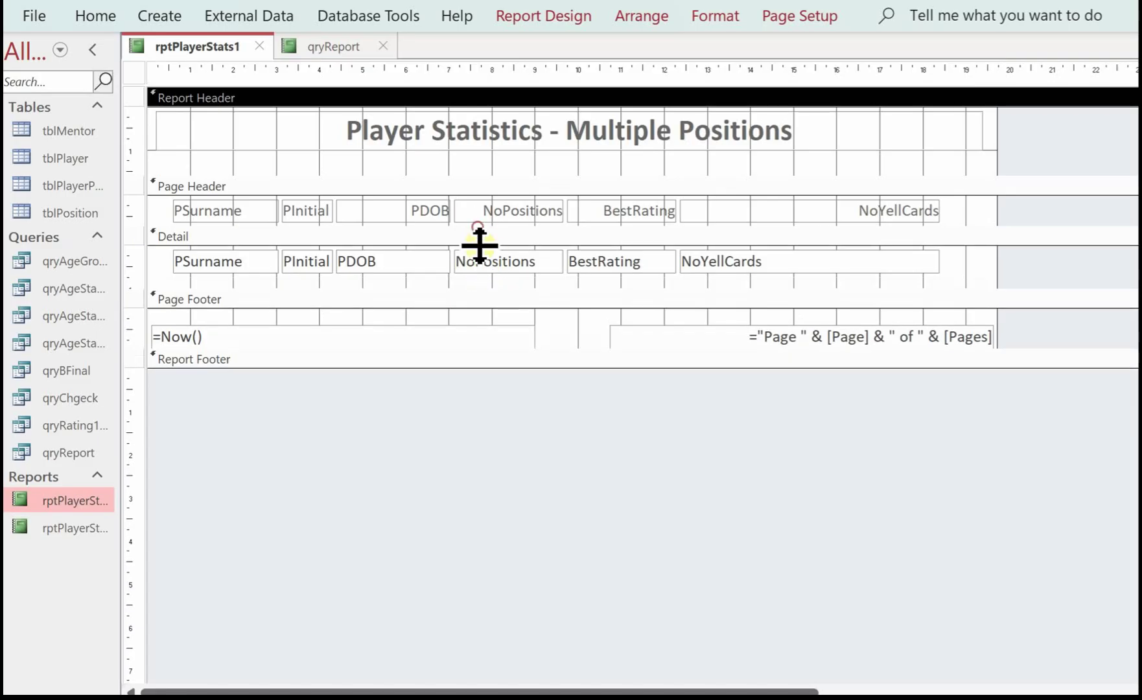
{"action": "left_click_drag", "start_coordinate": [477, 244], "coordinate": [477, 271]}
- Rename the first three column headings to Surname, Initial and Date of Birth
{"action": "left_click", "coordinate": [192, 214]}
{"action": "key", "text": "BackSpace"}
{"action": "left_click", "coordinate": [298, 214]}
{"action": "left_click", "coordinate": [291, 213]}
{"action": "key", "text": "BackSpace"}
{"action": "left_click", "coordinate": [421, 211]}
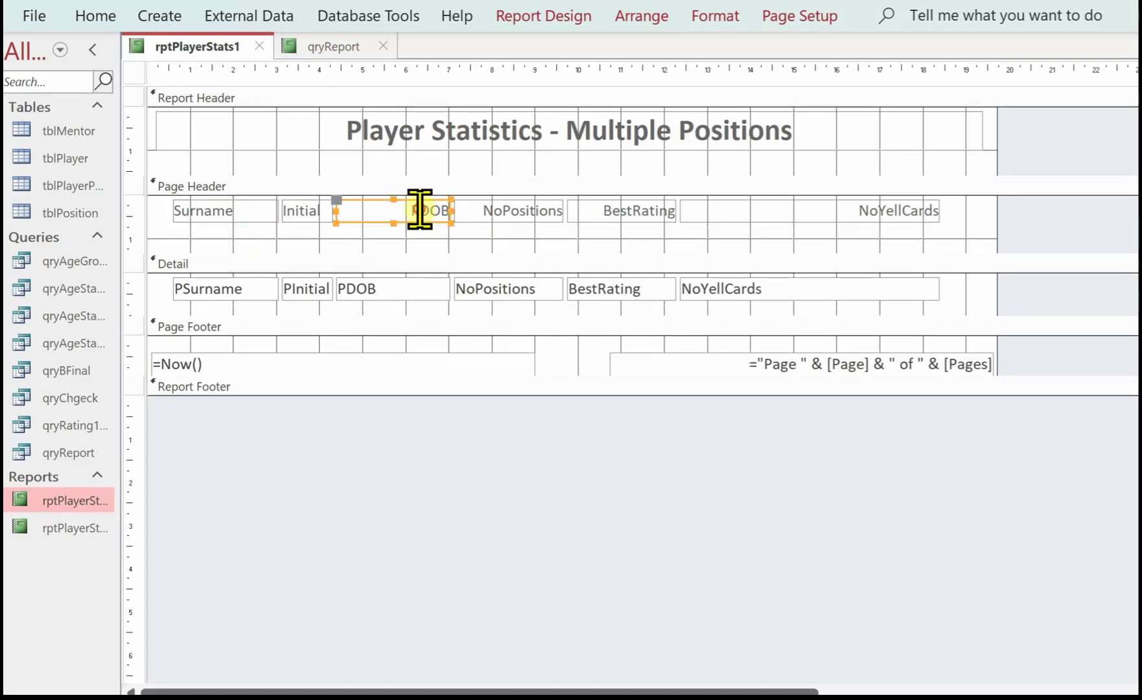
{"action": "left_click", "coordinate": [420, 211]}
{"action": "key", "text": "BackSpace"}
{"action": "type", "text": "Date of Birth"}
- Reword the last three column headings as No Positions, Best Rating and No Yellow Cards
{"action": "left_click", "coordinate": [501, 209]}
{"action": "left_click", "coordinate": [499, 211]}
{"action": "left_click", "coordinate": [623, 210]}
{"action": "left_click", "coordinate": [626, 211]}
{"action": "left_click", "coordinate": [878, 213]}
{"action": "left_click", "coordinate": [883, 211]}
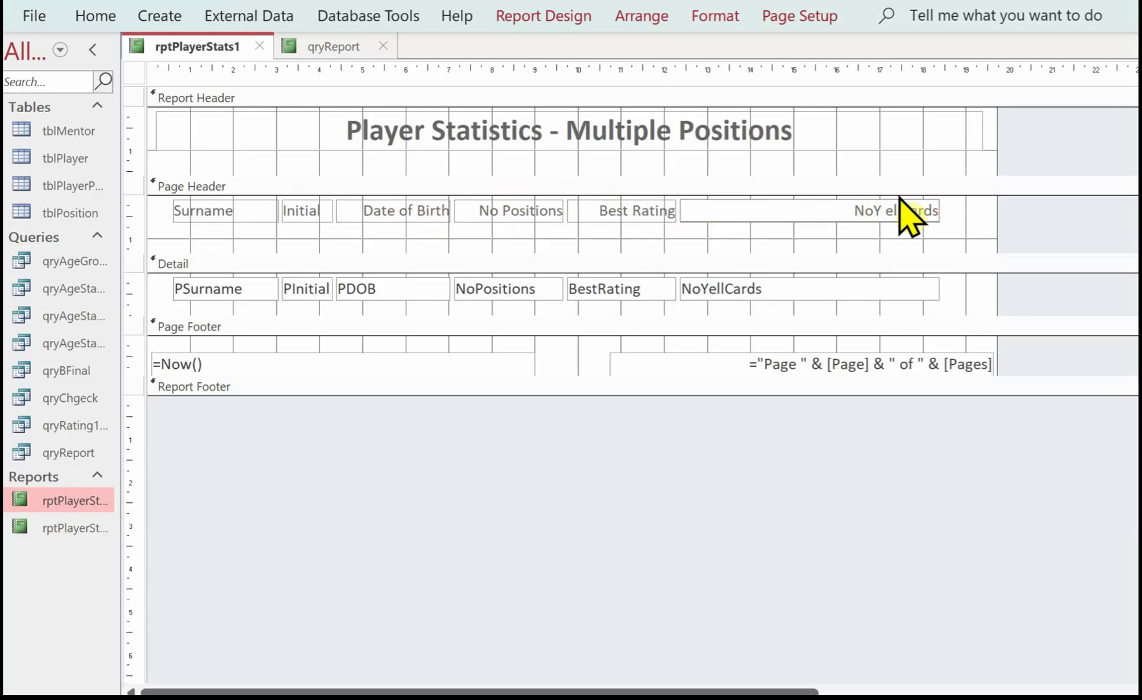
{"action": "left_click", "coordinate": [903, 213]}
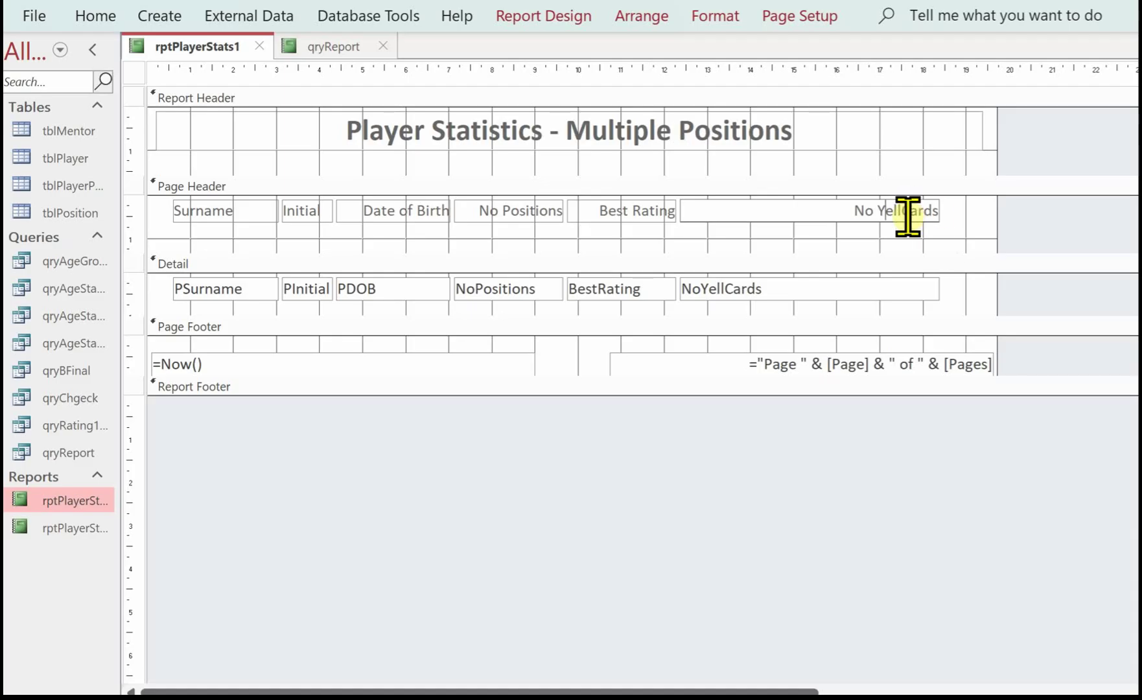
{"action": "type", "text": "ow"}
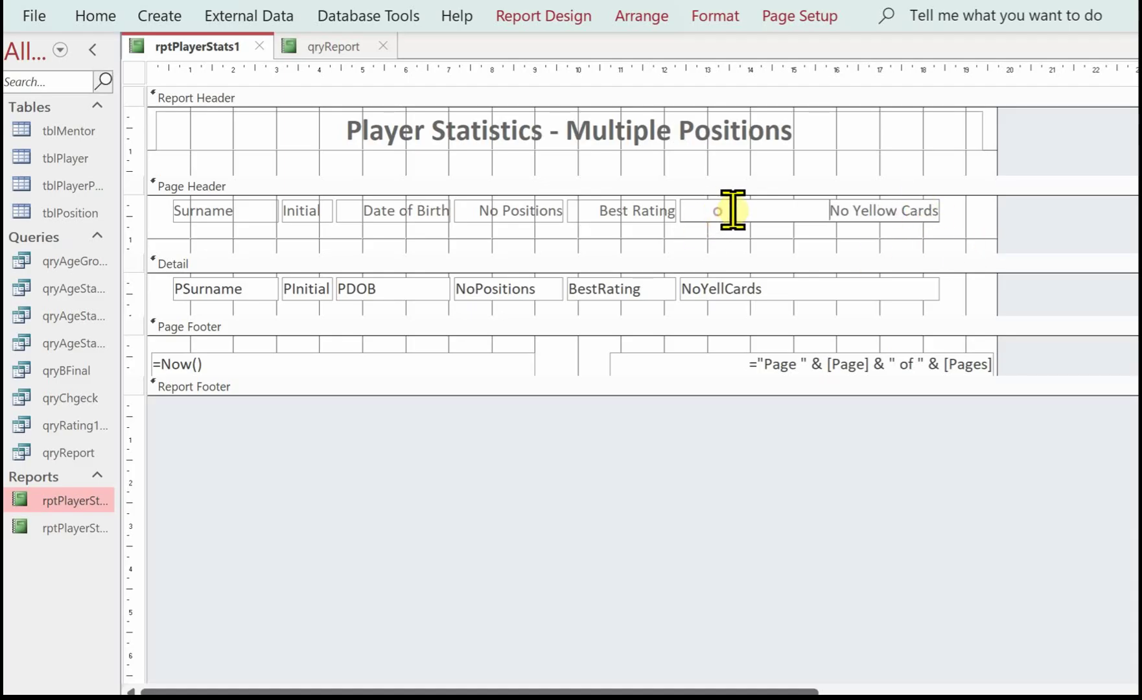
- Narrow the No Yellow Cards heading and its NoYellCards field together from their left edge
{"action": "left_click", "coordinate": [788, 205]}
{"action": "left_click", "coordinate": [794, 288], "text": "shift"}
{"action": "left_click_drag", "start_coordinate": [683, 209], "coordinate": [820, 211]}
- Move the Best Rating heading and its BestRating field together to the right, towards the yellow cards column
{"action": "left_click", "coordinate": [641, 288]}
{"action": "left_click", "coordinate": [638, 217], "text": "shift"}
{"action": "left_click_drag", "start_coordinate": [637, 217], "coordinate": [644, 216]}
{"action": "key", "text": "Right"}
{"action": "key", "text": "Right"}
{"action": "key", "text": "Right"}
{"action": "key", "text": "Right"}
{"action": "key", "text": "Right"}
{"action": "key", "text": "Right"}
{"action": "key", "text": "Right"}
{"action": "key", "text": "Right"}
{"action": "key", "text": "Right"}
{"action": "key", "text": "Right"}
{"action": "key", "text": "Right"}
{"action": "key", "text": "Right"}
{"action": "key", "text": "Right"}
{"action": "key", "text": "Right"}
{"action": "key", "text": "Right"}
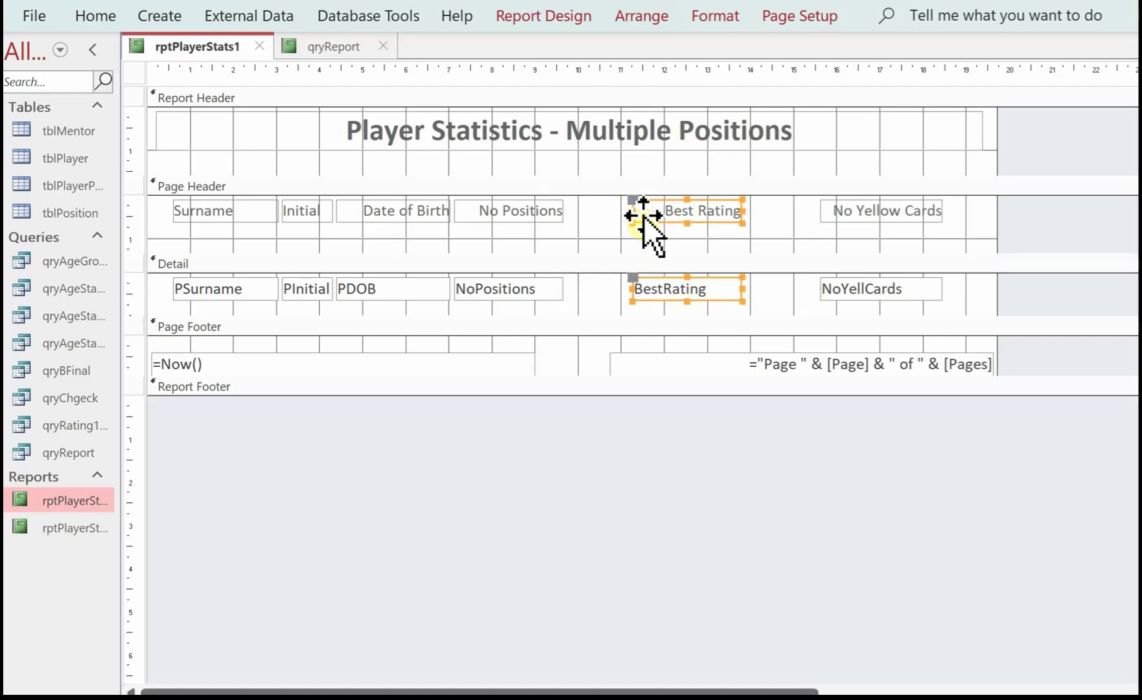
- Move the No Positions heading and its NoPositions field together to the right
{"action": "left_click", "coordinate": [521, 213]}
{"action": "left_click", "coordinate": [525, 288], "text": "shift"}
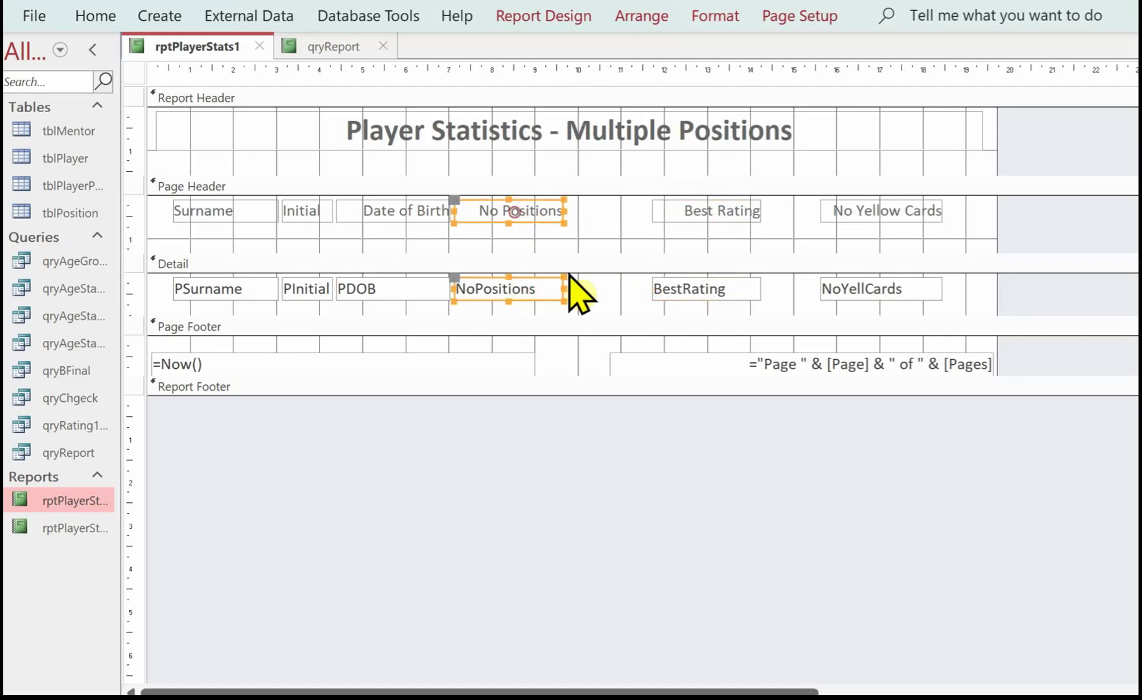
{"action": "left_click_drag", "start_coordinate": [581, 295], "coordinate": [635, 295]}
- Shift the Date of Birth heading and its PDOB field together to the right
{"action": "left_click", "coordinate": [375, 210]}
{"action": "left_click", "coordinate": [397, 288], "text": "shift"}
{"action": "key", "text": "Right"}
{"action": "key", "text": "Right"}
{"action": "key", "text": "Right"}
{"action": "key", "text": "Right"}
{"action": "key", "text": "Right"}
{"action": "key", "text": "Right"}
{"action": "key", "text": "Right"}
{"action": "key", "text": "Right"}
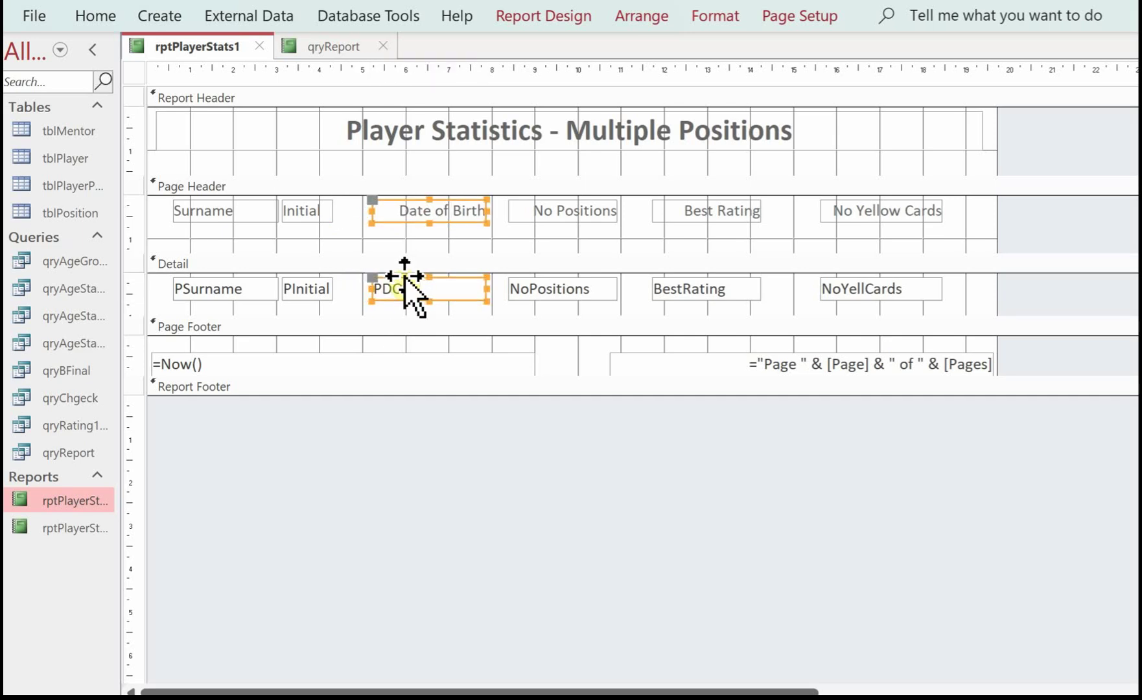
- Move the Initial heading and its PInitial field to the right, next to the Date of Birth column
{"action": "left_click", "coordinate": [295, 211]}
{"action": "left_click", "coordinate": [305, 290], "text": "shift"}
{"action": "left_click_drag", "start_coordinate": [295, 287], "coordinate": [340, 287]}
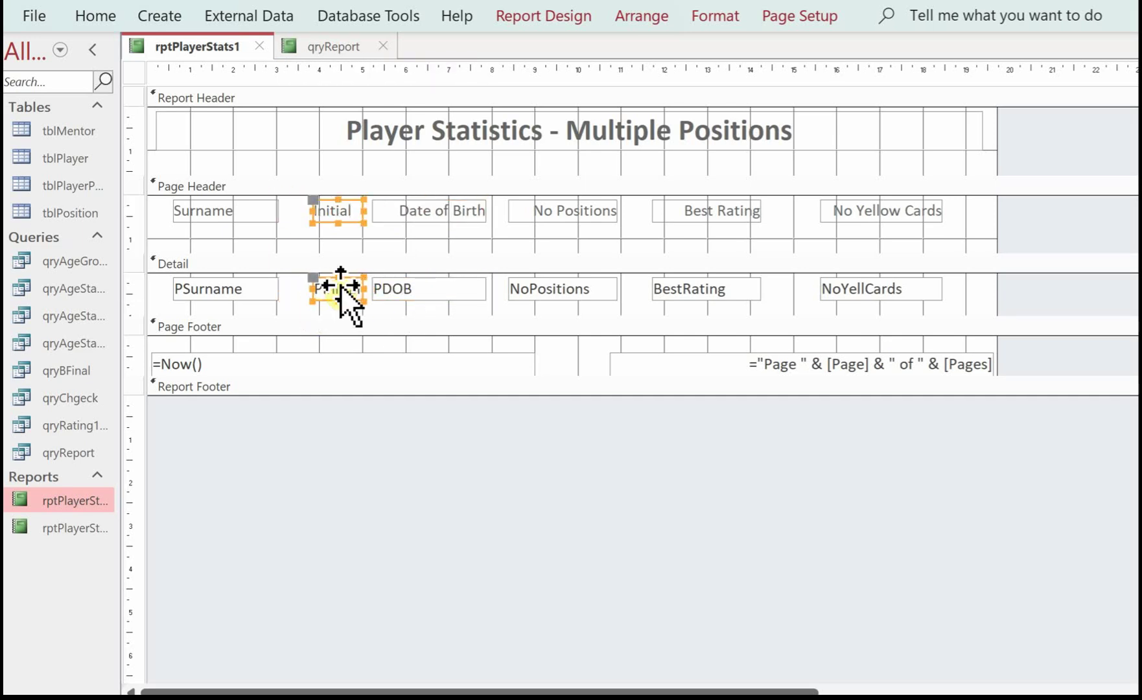
- Colour the report title, all column headings and all detail fields dark blue, nudging the title and first four columns slightly right
{"action": "left_click", "coordinate": [453, 133]}
{"action": "left_click", "coordinate": [246, 208], "text": "shift"}
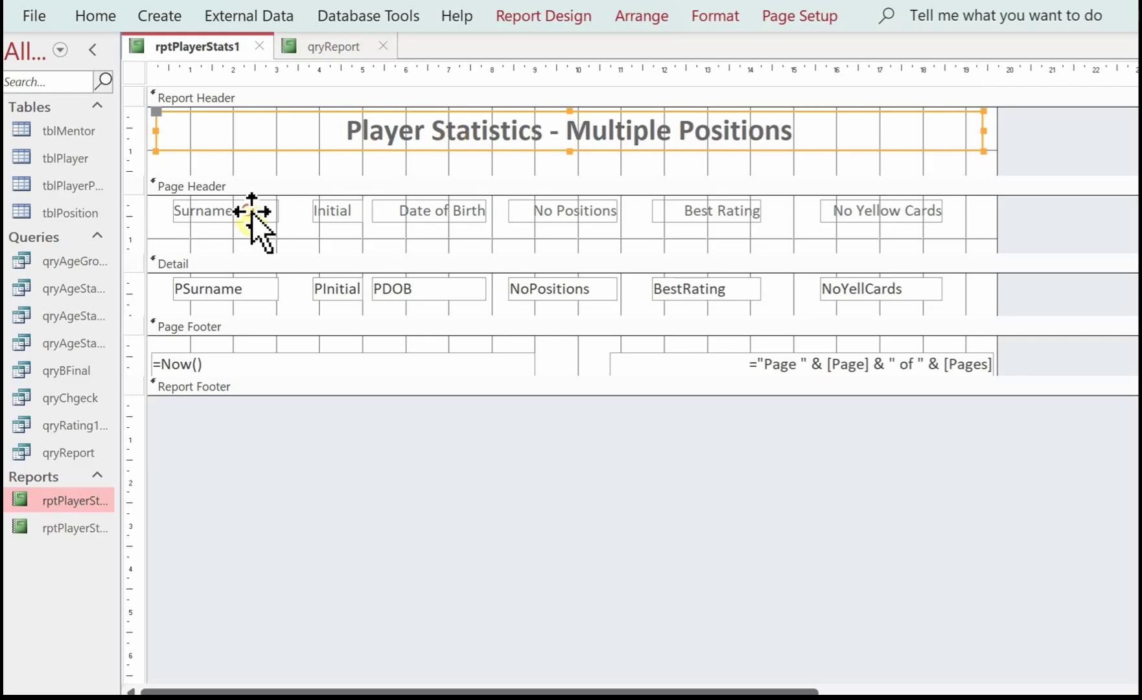
{"action": "left_click", "coordinate": [246, 288], "text": "shift"}
{"action": "left_click", "coordinate": [333, 210], "text": "shift"}
{"action": "left_click", "coordinate": [348, 289], "text": "shift"}
{"action": "left_click", "coordinate": [434, 214], "text": "shift"}
{"action": "left_click", "coordinate": [434, 290], "text": "shift"}
{"action": "left_click", "coordinate": [563, 211], "text": "shift"}
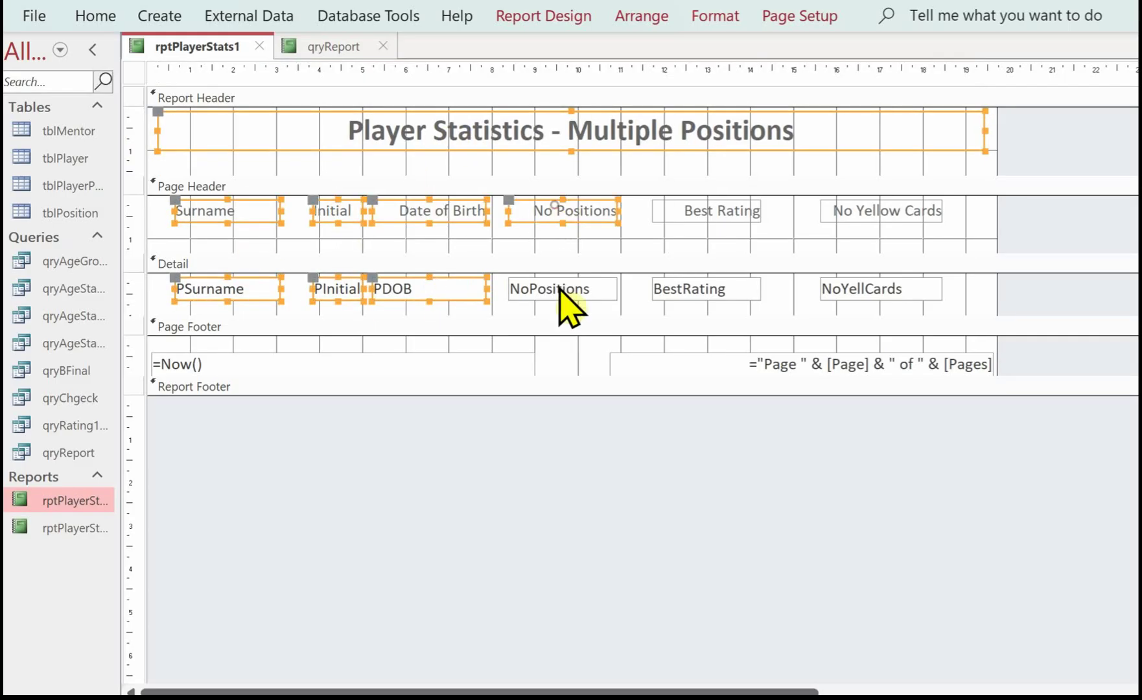
{"action": "left_click", "coordinate": [562, 289], "text": "shift"}
{"action": "key", "text": "Right"}
{"action": "left_click", "coordinate": [700, 211], "text": "shift"}
{"action": "left_click", "coordinate": [696, 287], "text": "shift"}
{"action": "left_click", "coordinate": [859, 213], "text": "shift"}
{"action": "left_click", "coordinate": [849, 289], "text": "shift"}
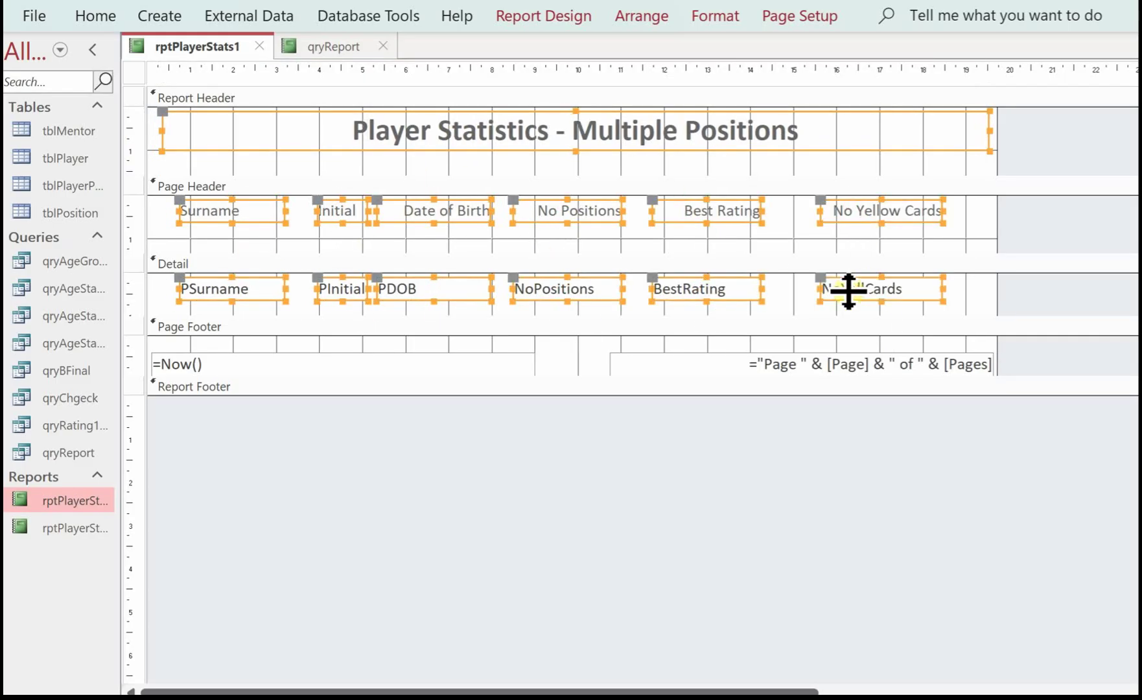
{"action": "left_click", "coordinate": [715, 16]}
{"action": "left_click", "coordinate": [324, 97]}
{"action": "left_click", "coordinate": [388, 275]}
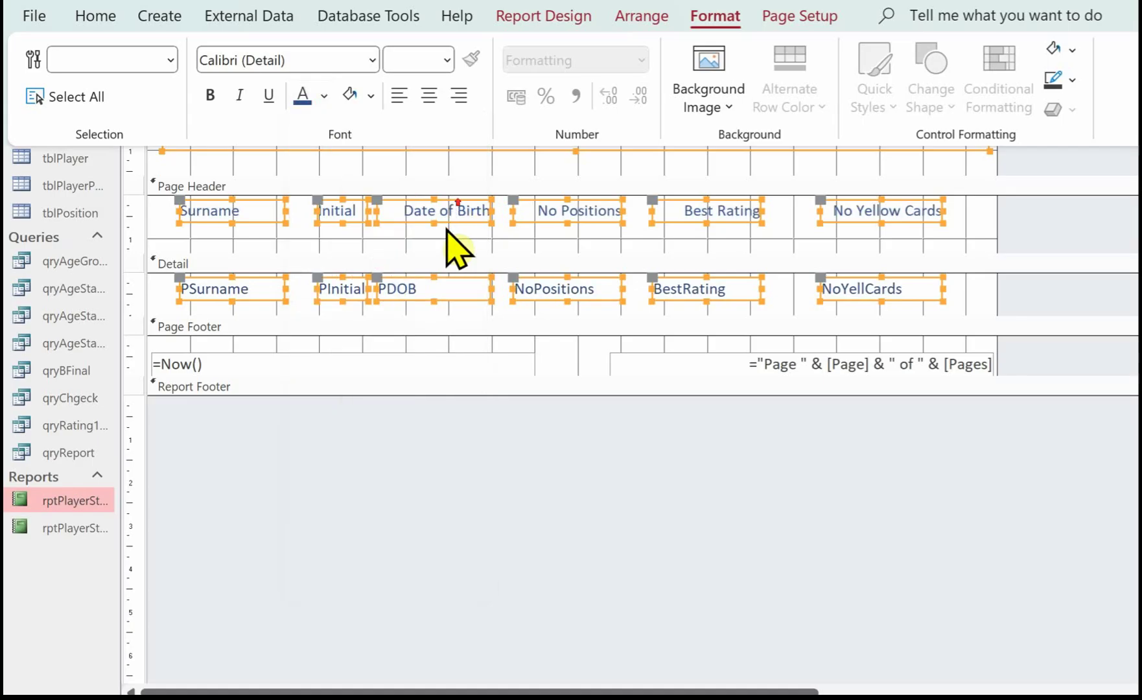
- Make all six column headings in the Page Header bold
{"action": "left_click", "coordinate": [230, 213]}
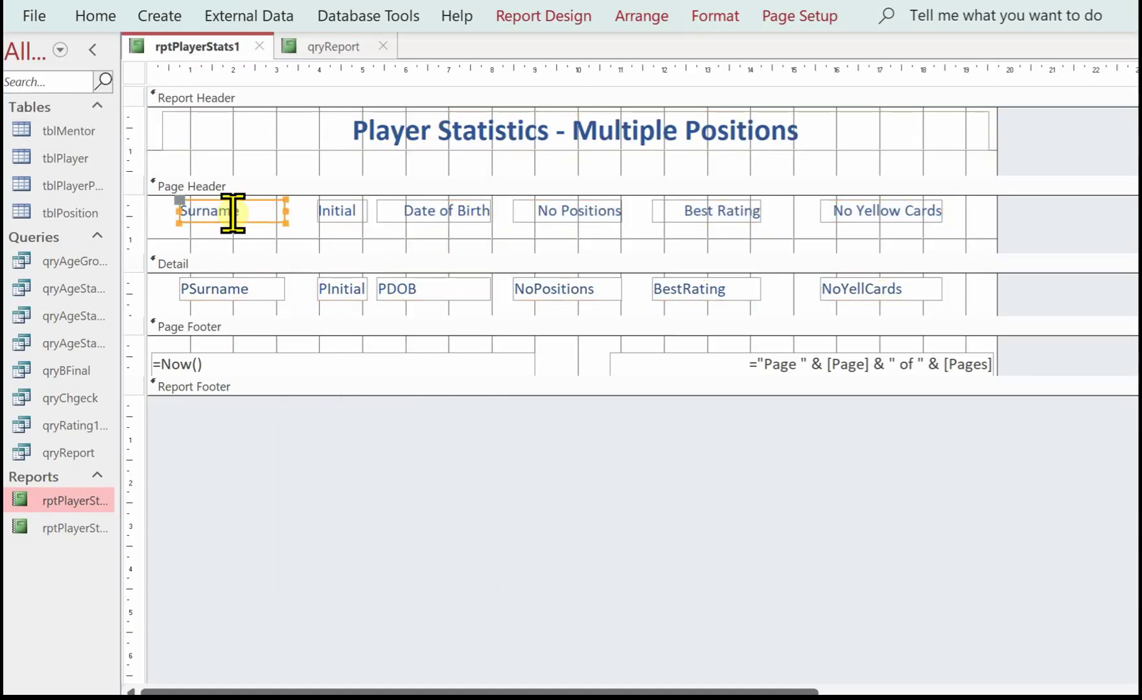
{"action": "left_click", "coordinate": [170, 205]}
{"action": "left_click_drag", "start_coordinate": [423, 218], "coordinate": [964, 222]}
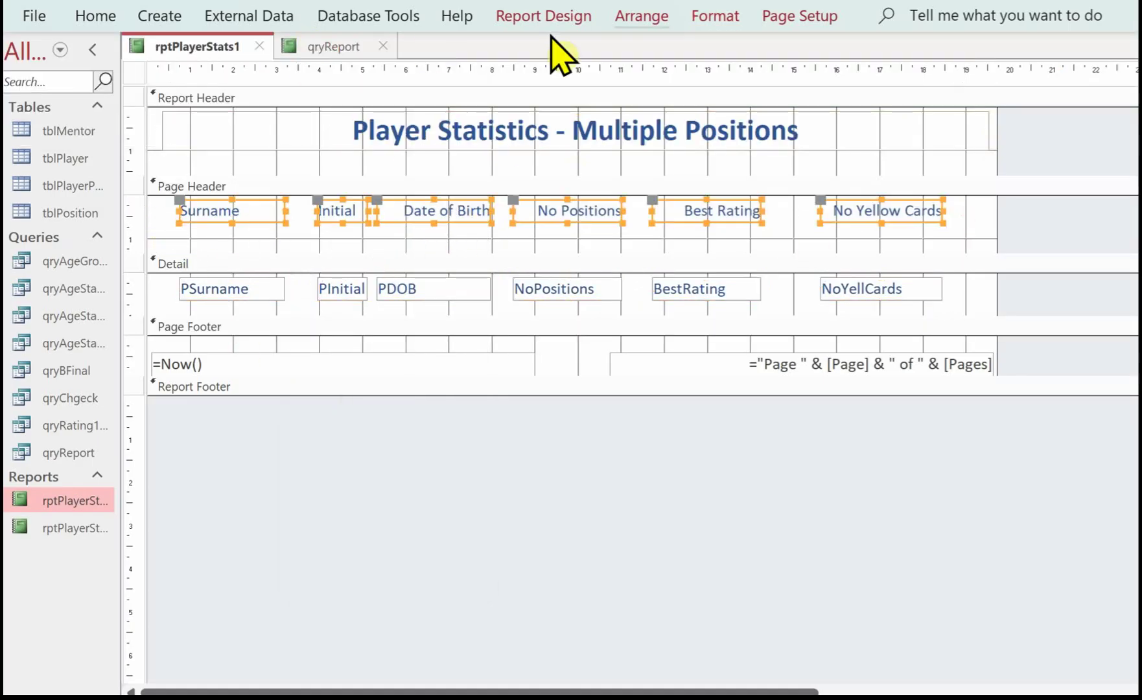
{"action": "left_click", "coordinate": [715, 15]}
{"action": "left_click", "coordinate": [209, 95]}
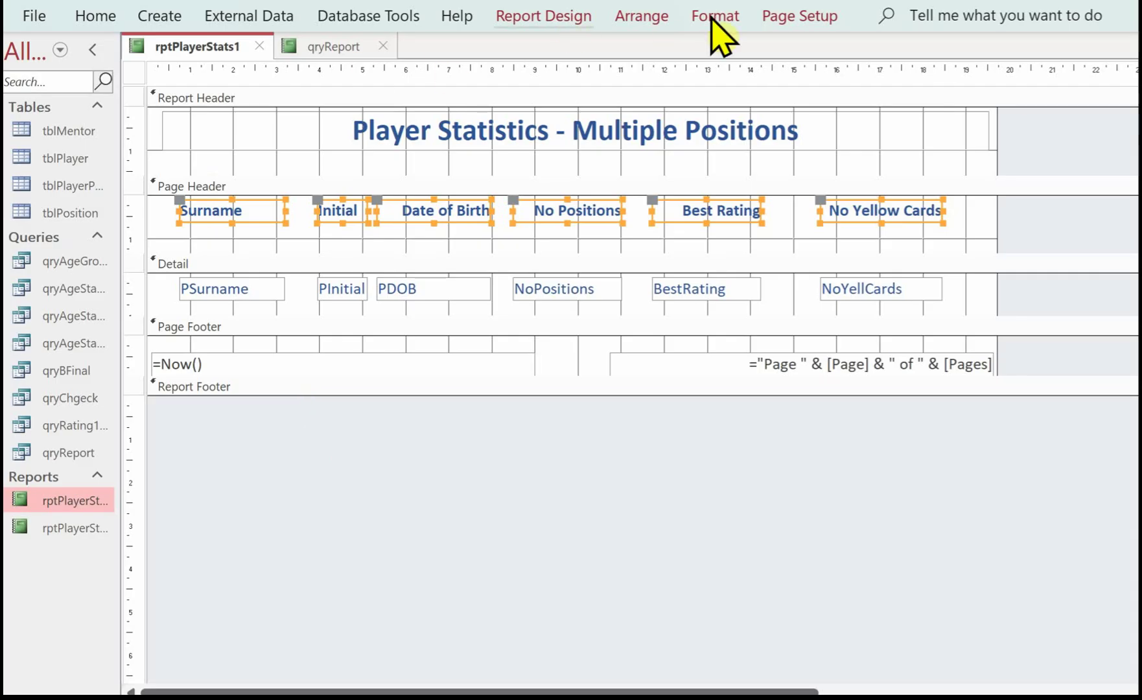
- Draw a horizontal line about 19 cm long beneath the column headings in the Page Header
{"action": "left_click", "coordinate": [551, 16]}
{"action": "left_click", "coordinate": [355, 97]}
{"action": "left_click", "coordinate": [545, 184]}
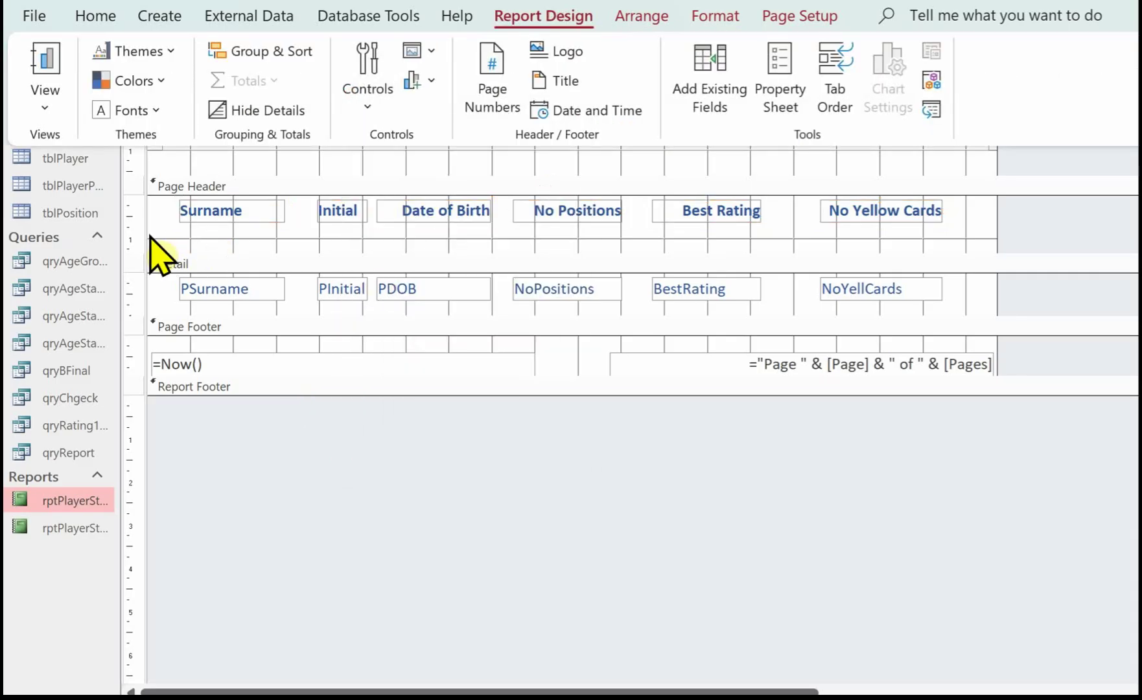
{"action": "left_click_drag", "start_coordinate": [164, 235], "coordinate": [970, 239]}
- Give the Page Header line a thicker, dark blue outline
{"action": "right_click", "coordinate": [440, 237]}
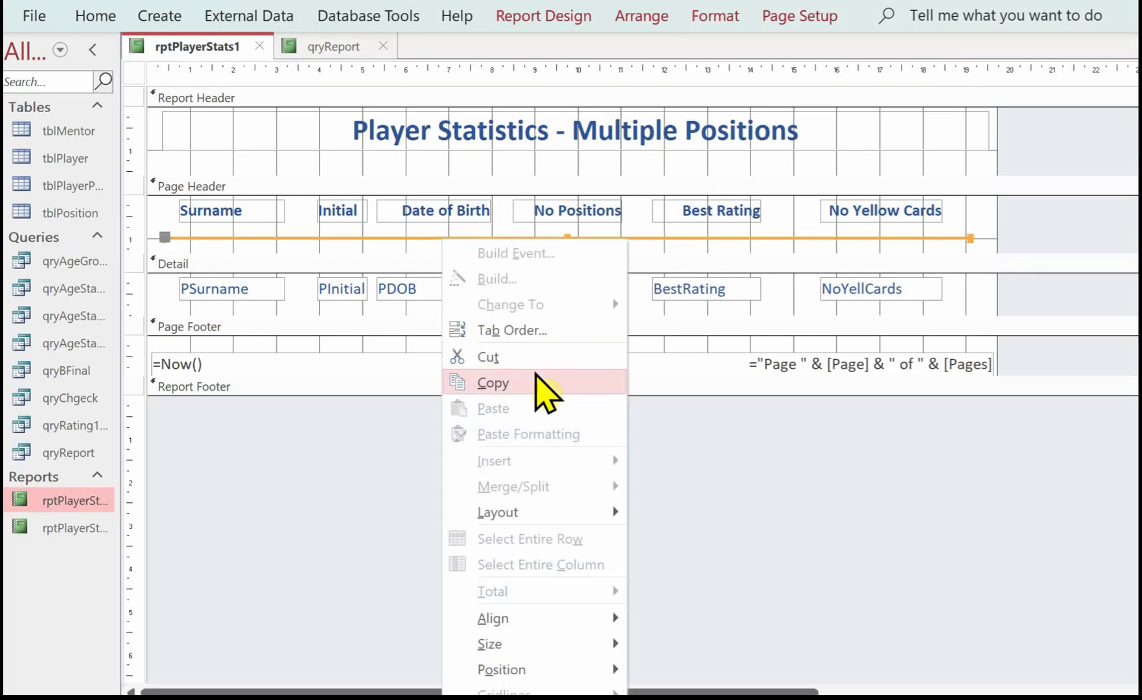
{"action": "mouse_move", "coordinate": [518, 512]}
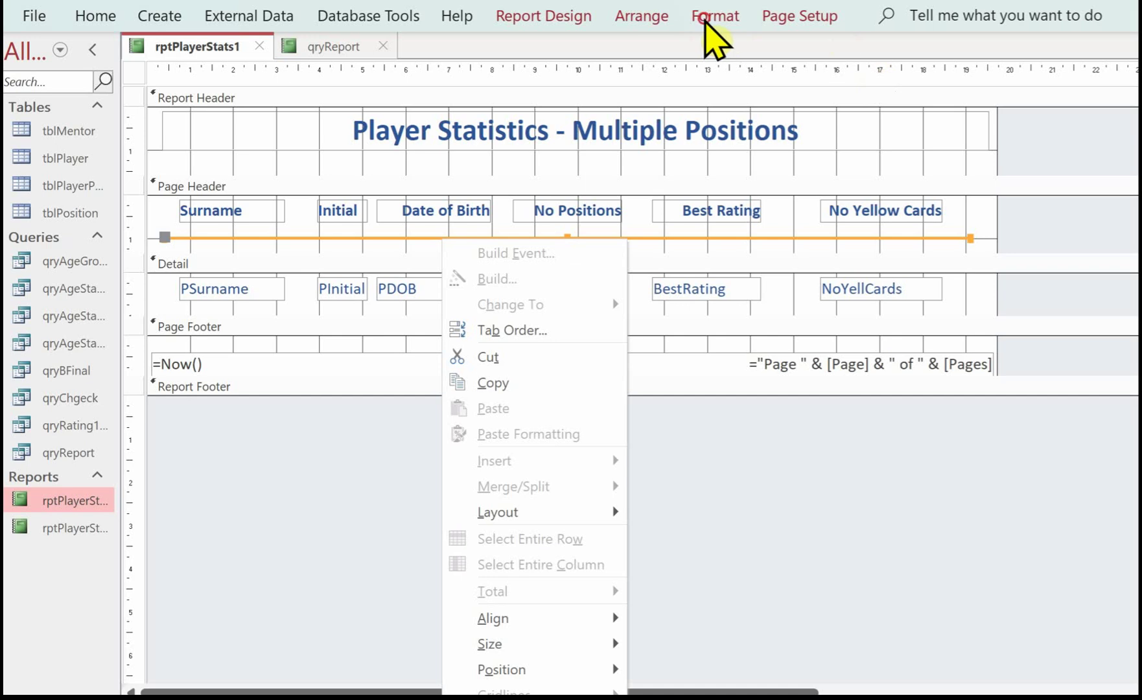
{"action": "left_click", "coordinate": [714, 17]}
{"action": "left_click", "coordinate": [1063, 79]}
{"action": "left_click", "coordinate": [1129, 250]}
{"action": "left_click", "coordinate": [1063, 79]}
- Copy the thick blue line from the Page Header into the Page Footer and preview the report
{"action": "left_click", "coordinate": [543, 237]}
{"action": "right_click", "coordinate": [544, 238]}
{"action": "left_click", "coordinate": [604, 381]}
{"action": "right_click", "coordinate": [345, 146]}
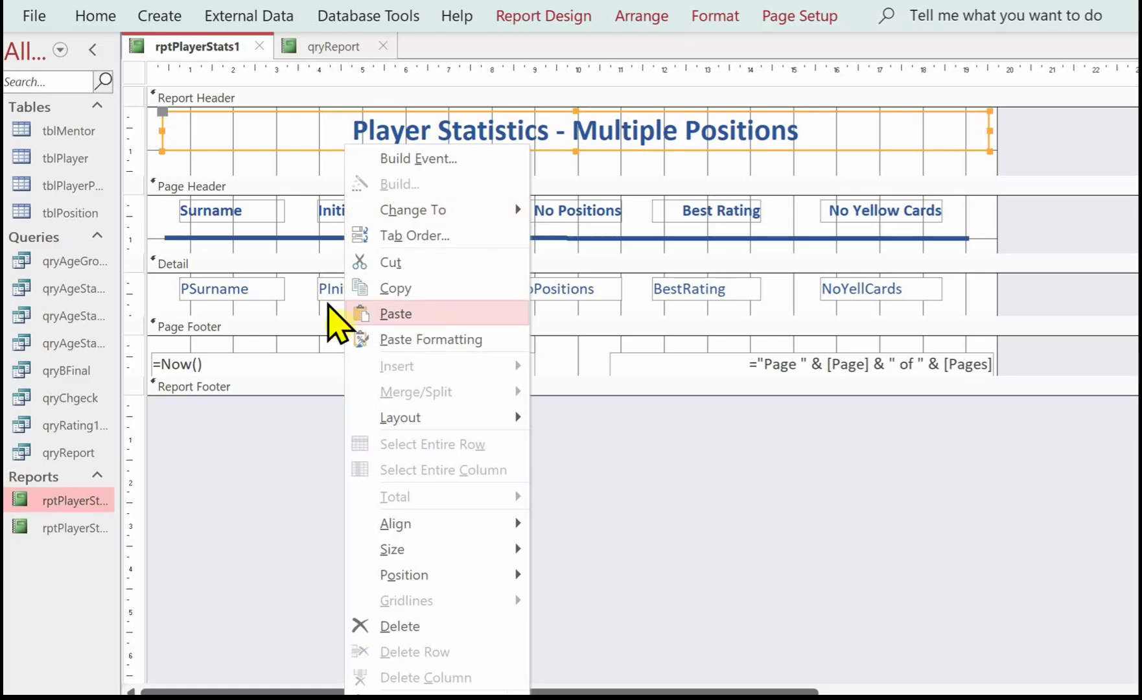
{"action": "left_click", "coordinate": [289, 351]}
{"action": "right_click", "coordinate": [280, 350]}
{"action": "left_click", "coordinate": [353, 440]}
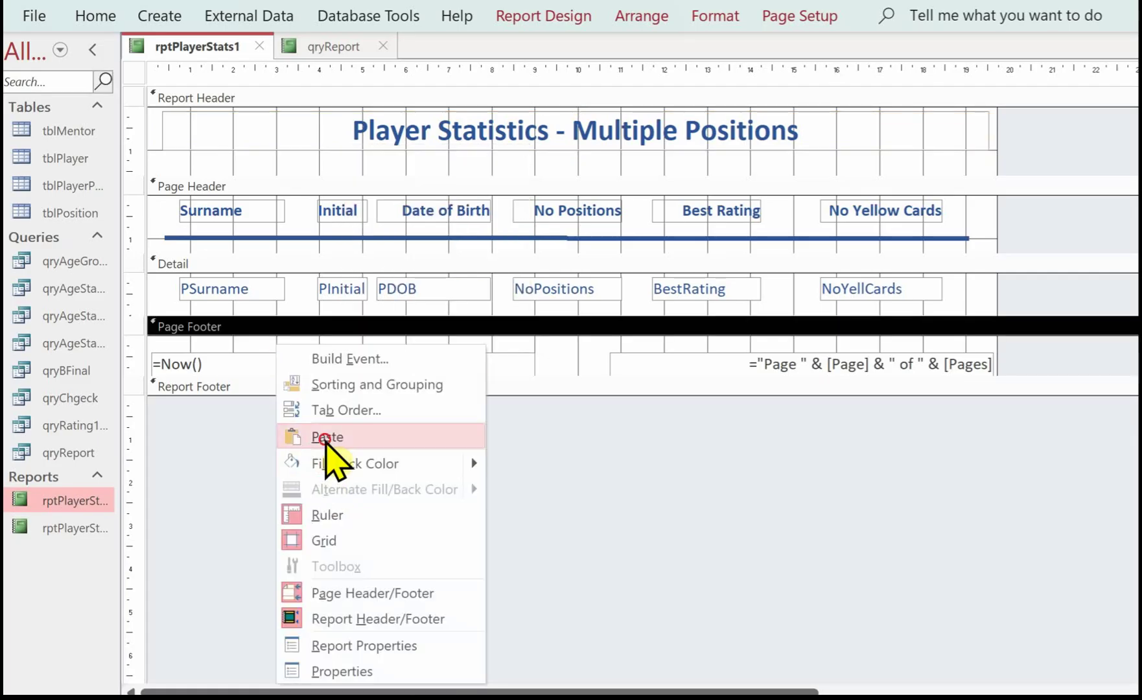
{"action": "left_click", "coordinate": [881, 680]}
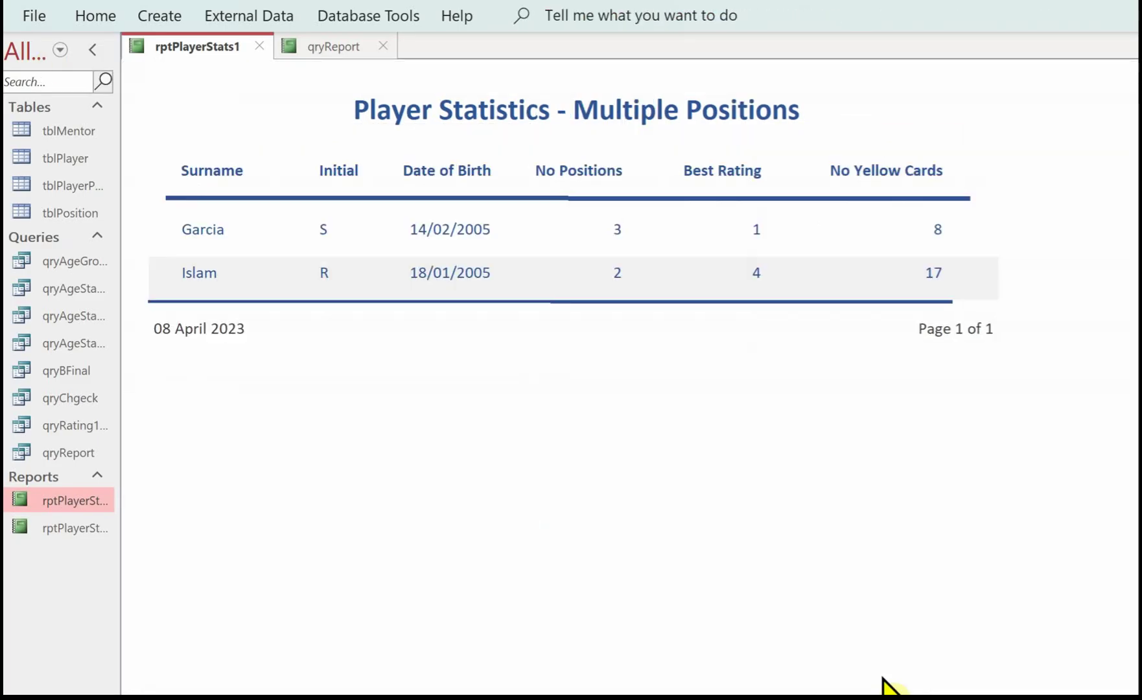
- Return to design view and remove the alternate row colour from the Detail section
{"action": "left_click", "coordinate": [1125, 687]}
{"action": "left_click", "coordinate": [564, 186]}
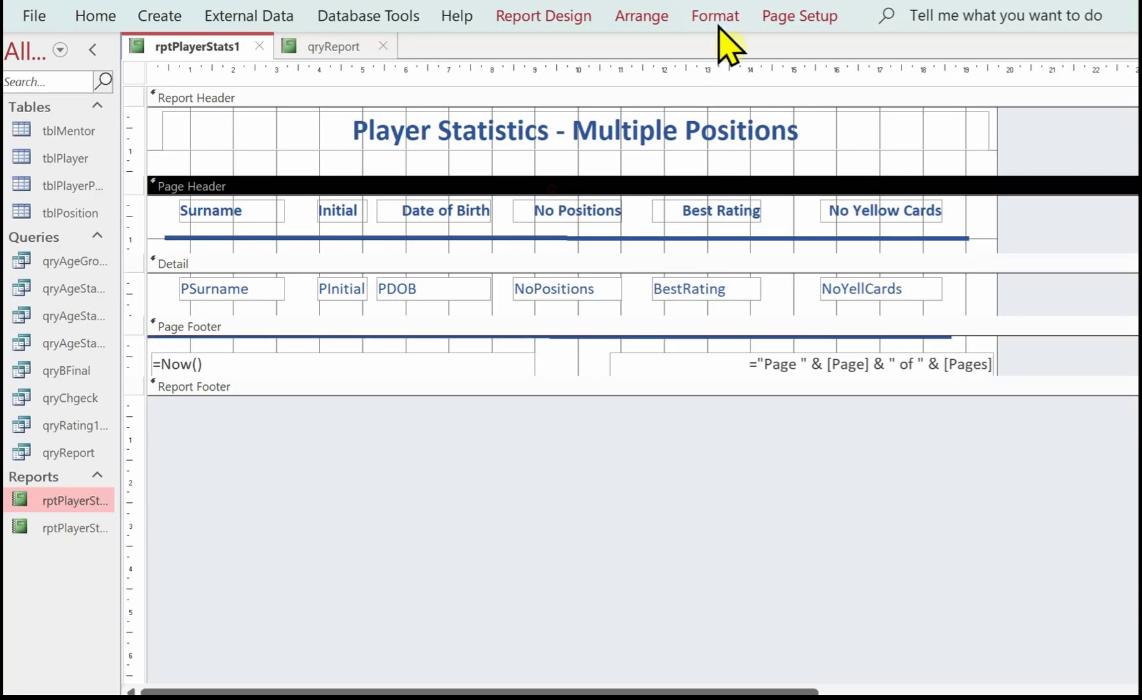
{"action": "left_click", "coordinate": [716, 16]}
{"action": "left_click", "coordinate": [610, 268]}
{"action": "left_click", "coordinate": [715, 17]}
{"action": "left_click", "coordinate": [787, 103]}
{"action": "left_click", "coordinate": [763, 206]}
{"action": "left_click", "coordinate": [616, 416]}
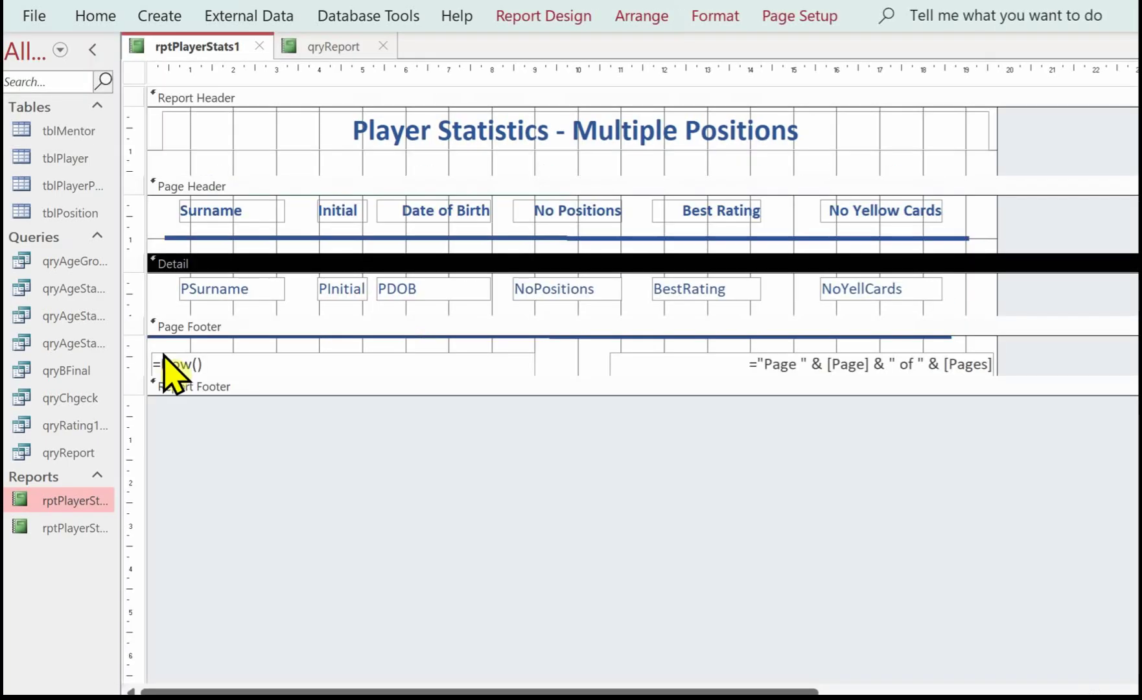
- Colour the date and page number fields in the Page Footer dark blue
{"action": "left_click", "coordinate": [165, 364]}
{"action": "left_click", "coordinate": [866, 364], "text": "shift"}
{"action": "left_click", "coordinate": [715, 17]}
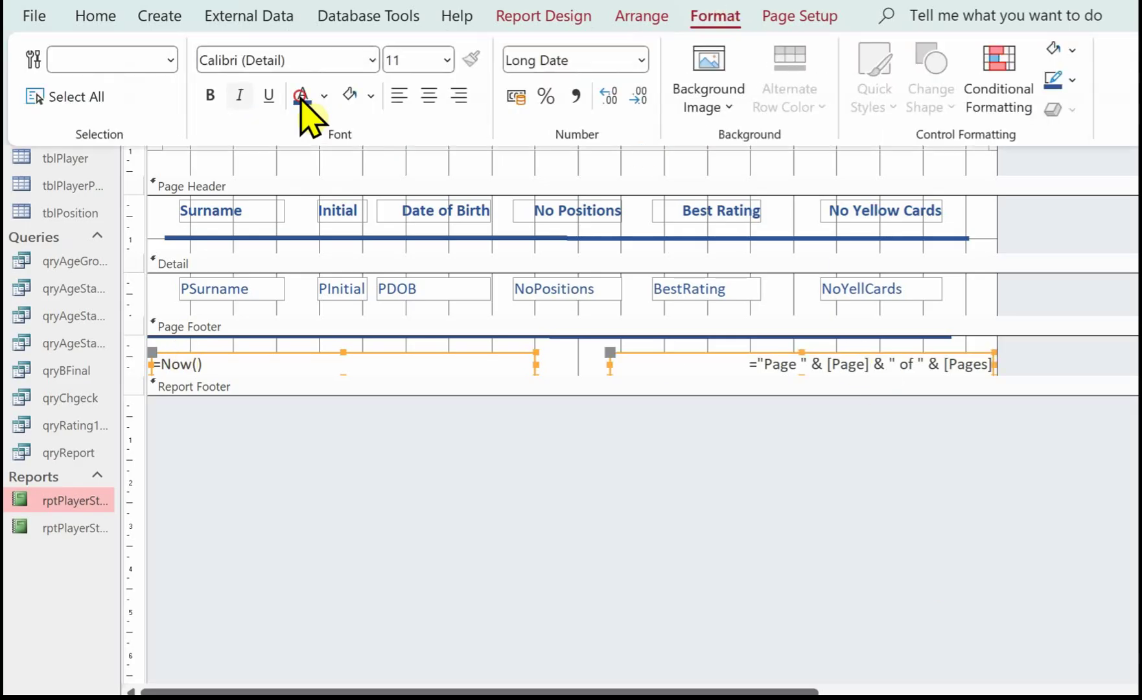
{"action": "left_click", "coordinate": [360, 466]}
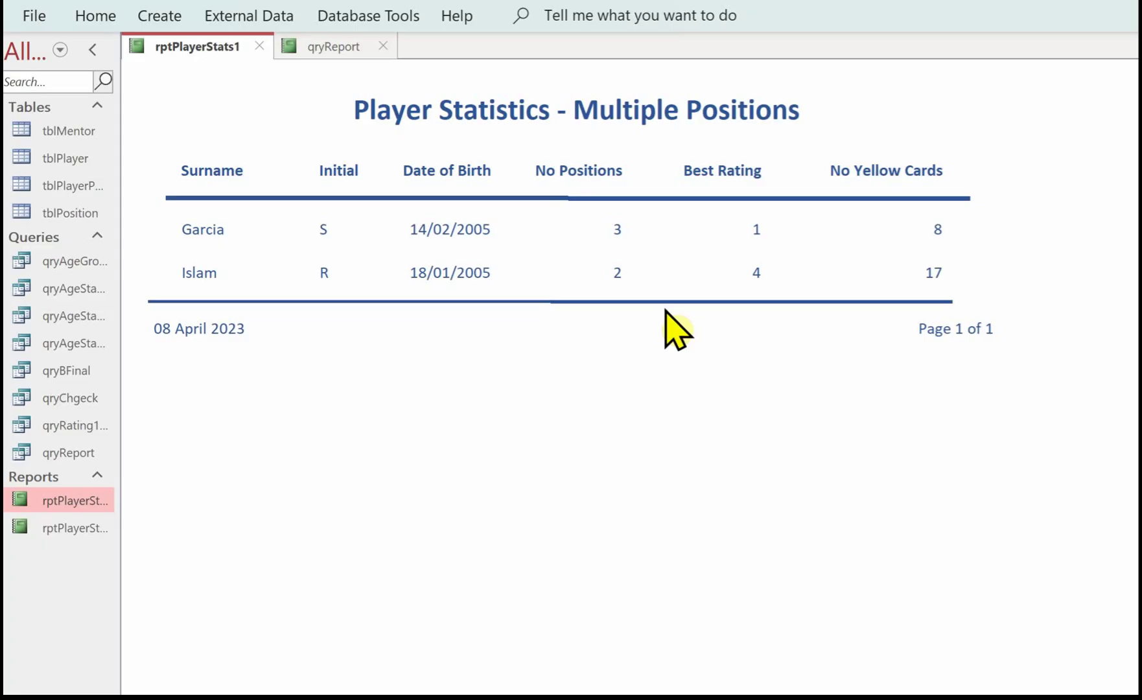
- Switch to the qryReport report, hide the Navigation Pane and export the report as a PDF named rptPlayerStats
{"action": "left_click", "coordinate": [326, 45]}
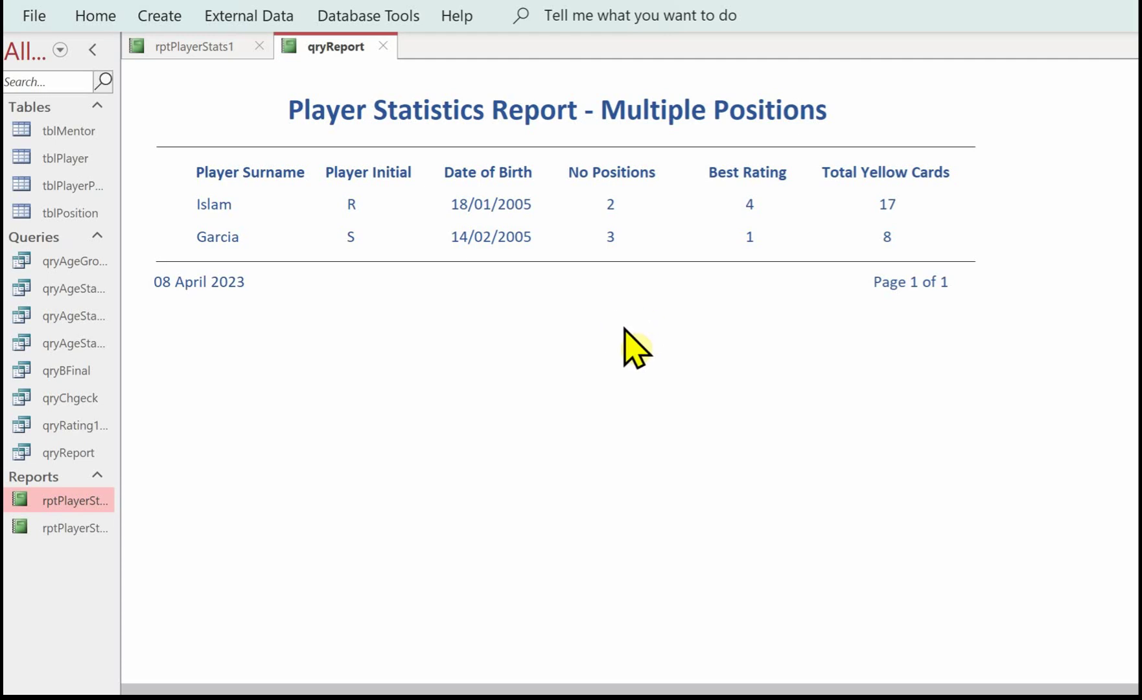
{"action": "key", "text": "F11"}
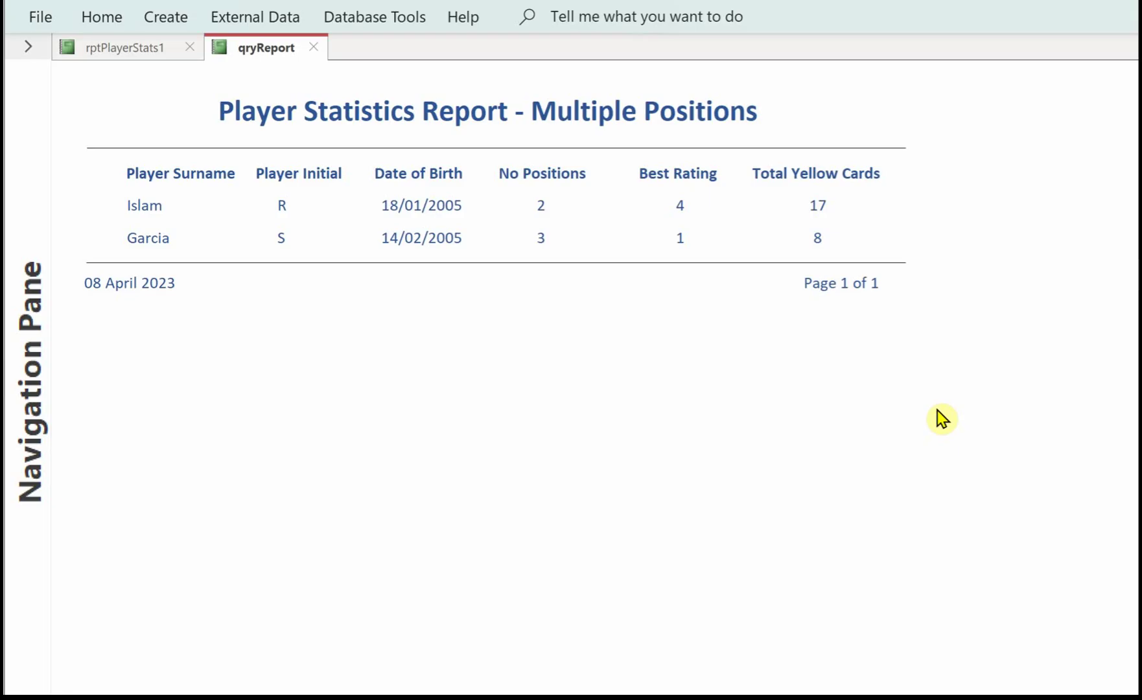
{"action": "left_click", "coordinate": [261, 18]}
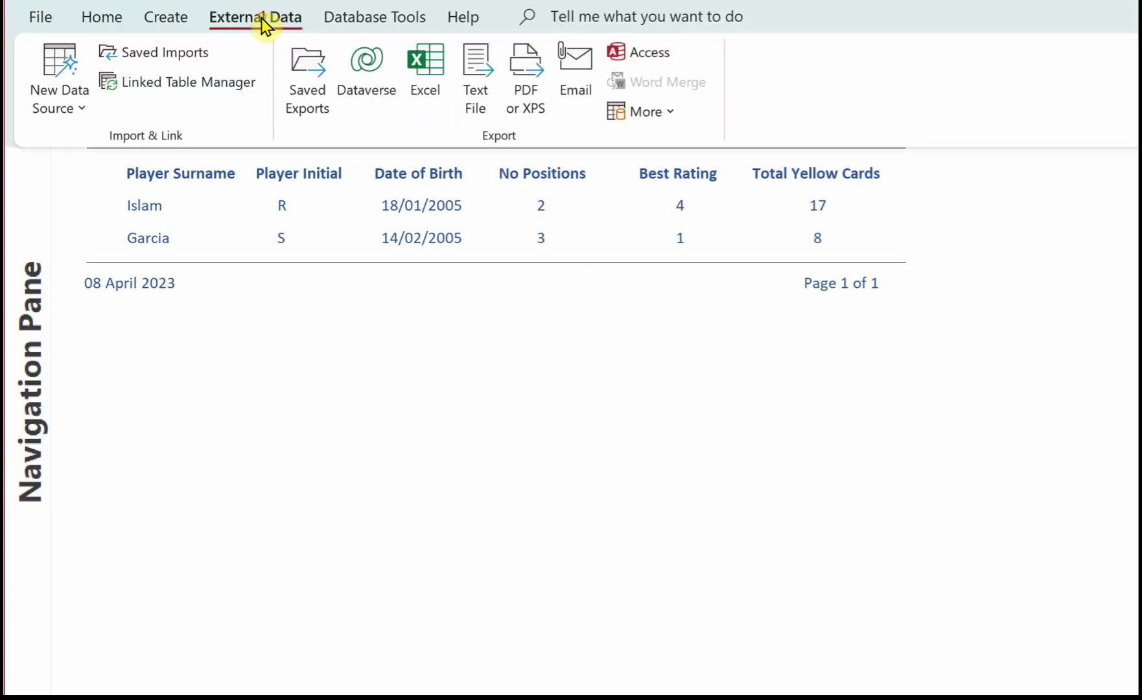
{"action": "left_click", "coordinate": [525, 92]}
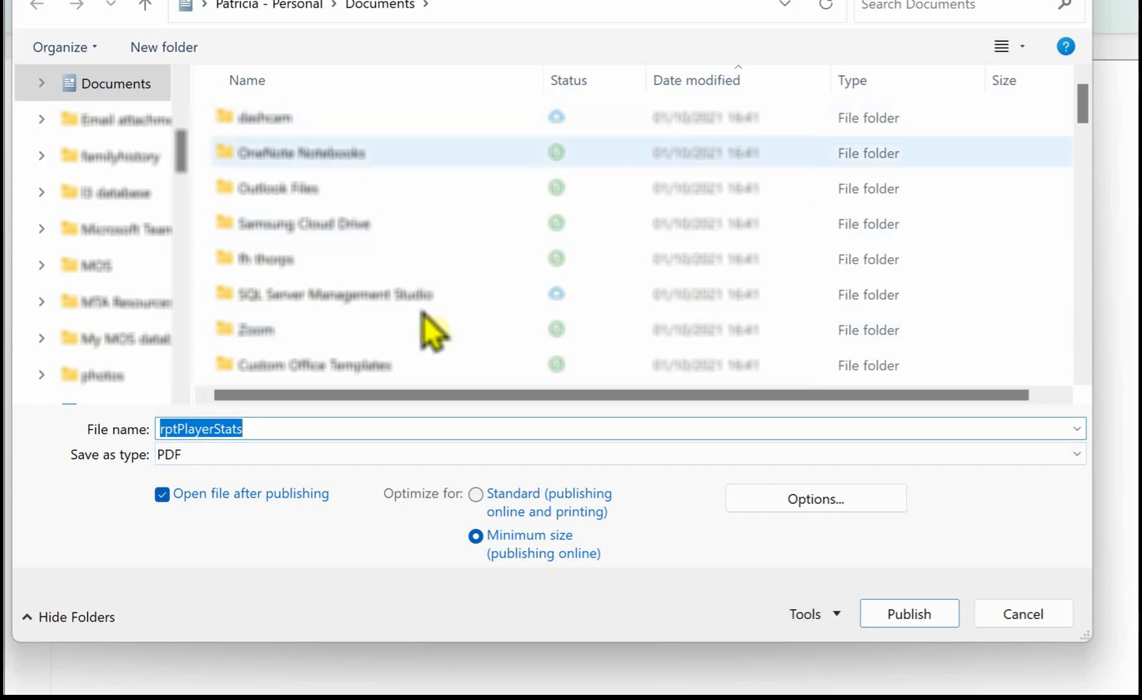
{"action": "left_click", "coordinate": [907, 614]}
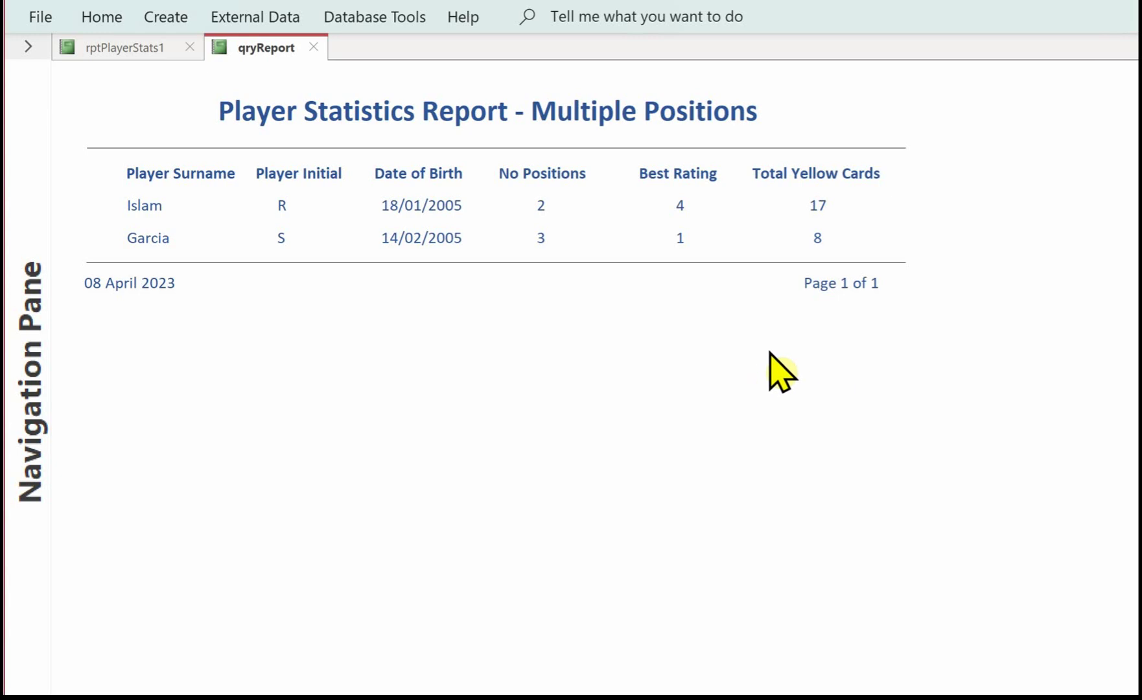